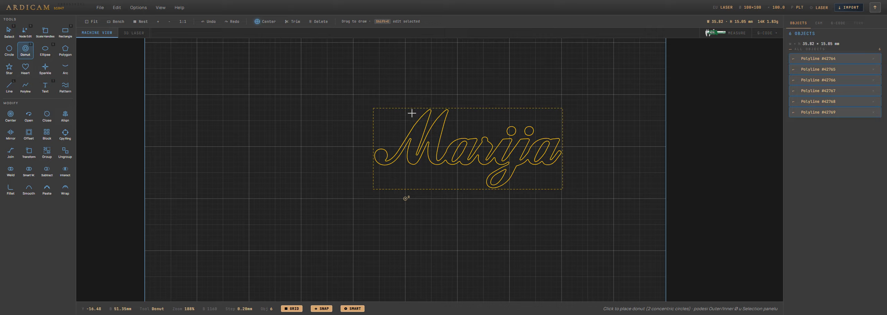
- With grid, snap and smart guides off, place 2.8 mm donuts with 1.5 mm holes beside the M's peak and the final letter
{"action": "left_click", "coordinate": [319, 310]}
{"action": "left_click", "coordinate": [345, 311]}
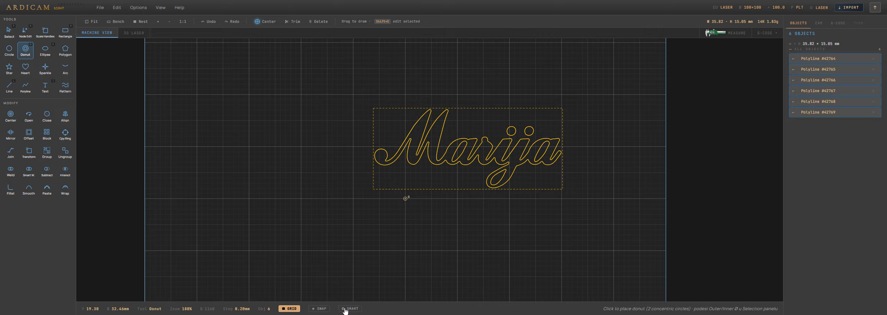
{"action": "left_click", "coordinate": [291, 308]}
{"action": "left_click", "coordinate": [411, 113]}
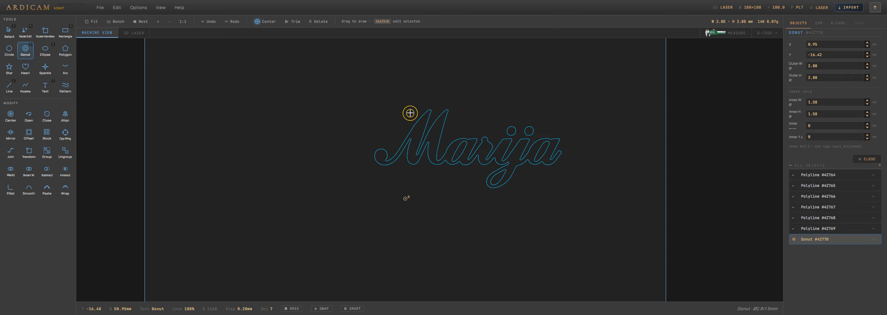
{"action": "left_click", "coordinate": [564, 133]}
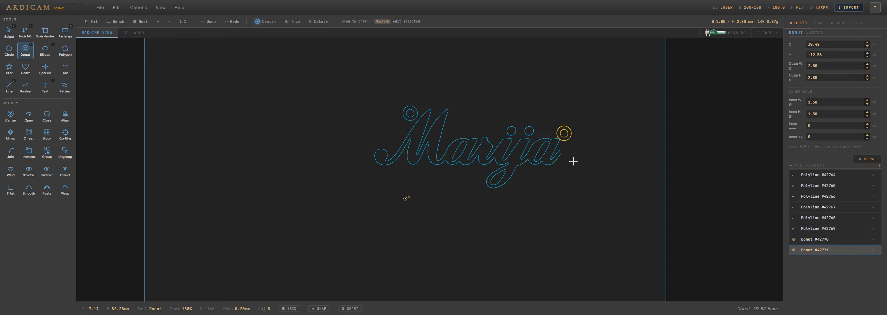
- Nudge the two donuts so they overlap the lettering, shifting the one at the M by 1.2 mm to the right
{"action": "key", "text": "s"}
{"action": "left_click_drag", "start_coordinate": [553, 112], "coordinate": [574, 142]}
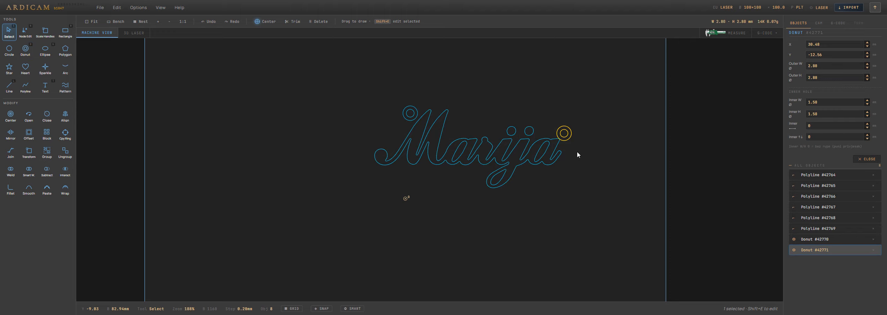
{"action": "left_click_drag", "start_coordinate": [383, 89], "coordinate": [425, 132]}
{"action": "key", "text": "Right"}
{"action": "key", "text": "Right"}
{"action": "key", "text": "Right"}
{"action": "key", "text": "Right"}
{"action": "key", "text": "Right"}
{"action": "key", "text": "Right"}
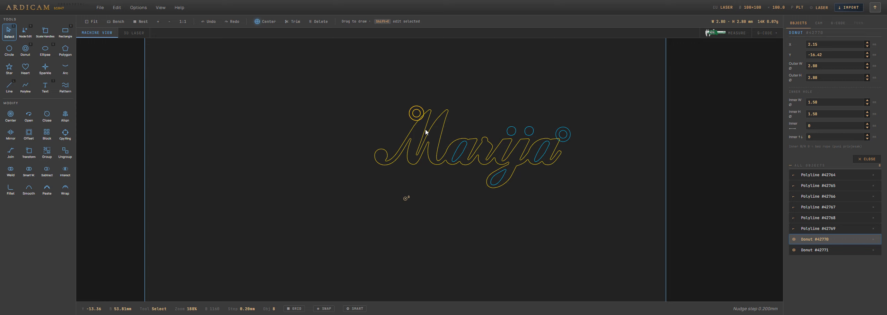
- Weld the lettering and both donuts into joined contours
{"action": "left_click_drag", "start_coordinate": [298, 82], "coordinate": [598, 219]}
{"action": "left_click", "coordinate": [10, 171]}
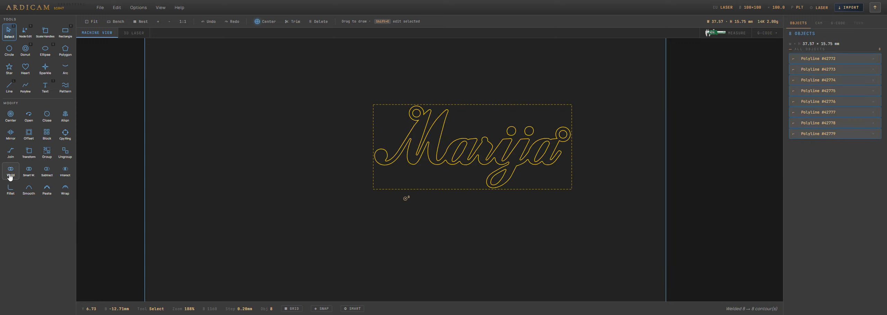
{"action": "left_click", "coordinate": [416, 237]}
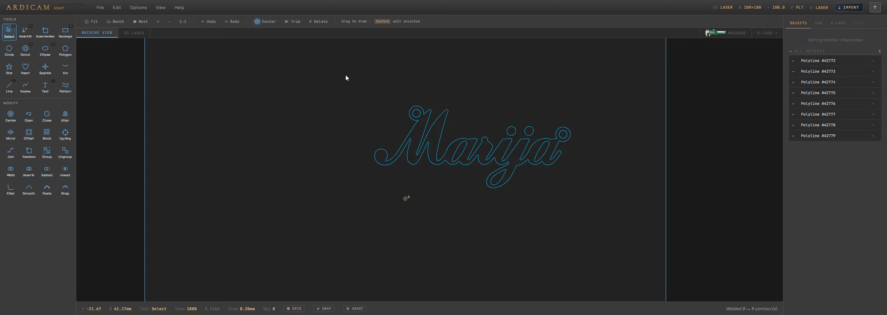
- Nudge the dots of the i and j down until they overlap the letter stems
{"action": "left_click_drag", "start_coordinate": [341, 71], "coordinate": [610, 205]}
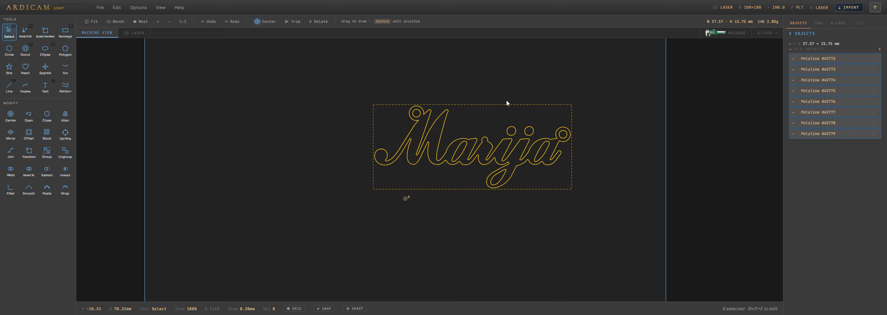
{"action": "left_click_drag", "start_coordinate": [490, 83], "coordinate": [543, 153]}
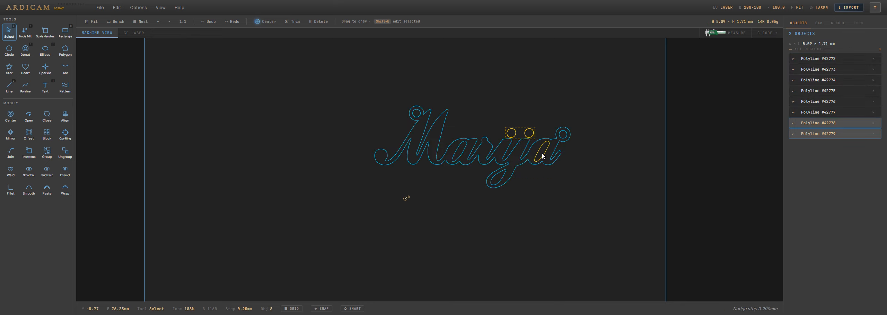
{"action": "scroll", "coordinate": [447, 135], "scroll_direction": "up", "scroll_amount": 4}
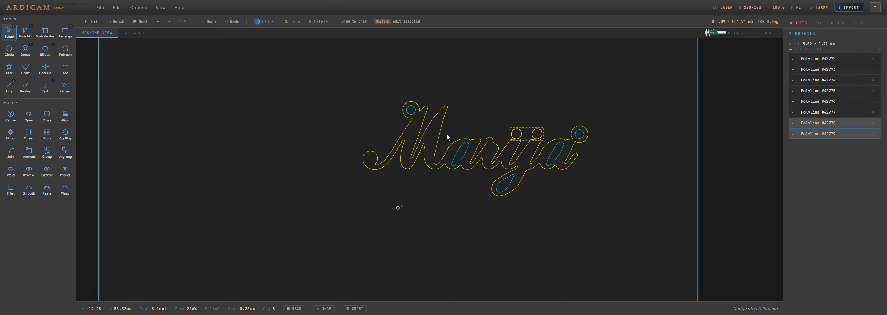
{"action": "scroll", "coordinate": [561, 147], "scroll_direction": "up", "scroll_amount": 3}
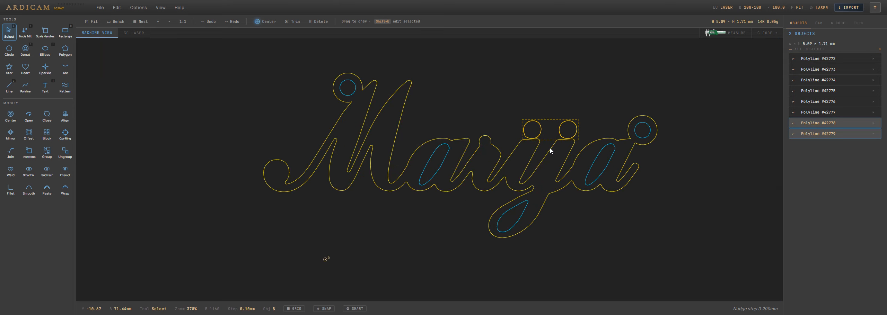
{"action": "scroll", "coordinate": [570, 138], "scroll_direction": "up", "scroll_amount": 7}
{"action": "key", "text": "Down"}
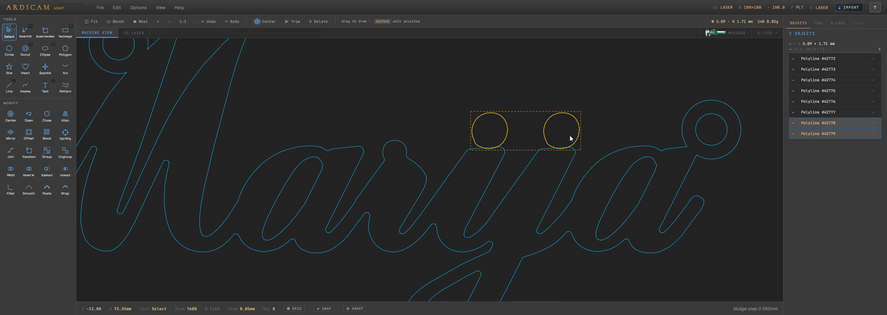
{"action": "scroll", "coordinate": [571, 138], "scroll_direction": "down", "scroll_amount": 10}
{"action": "left_click", "coordinate": [499, 106]}
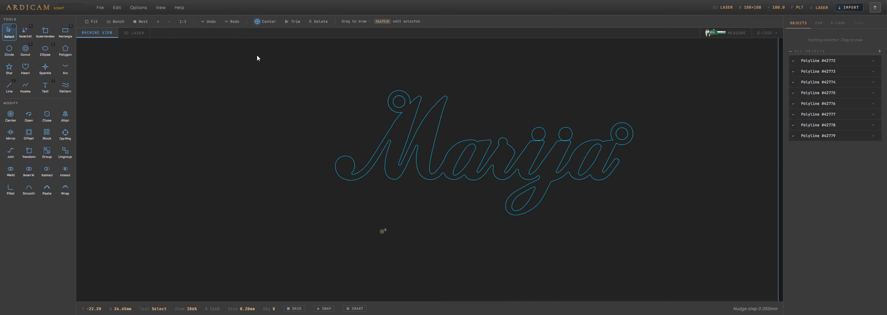
- Weld all contours again so the two dots merge with the lettering
{"action": "left_click_drag", "start_coordinate": [275, 64], "coordinate": [669, 228]}
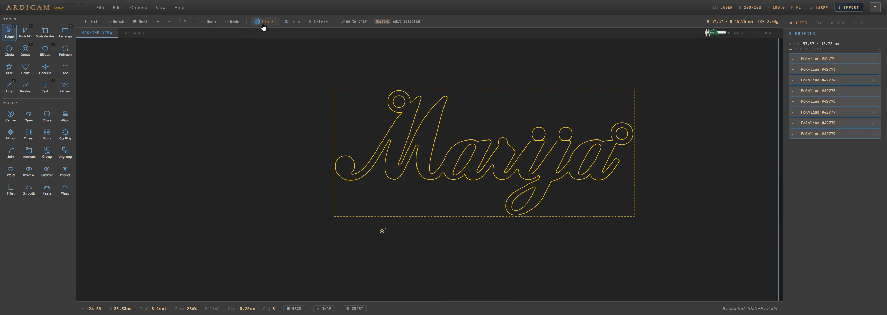
{"action": "left_click", "coordinate": [10, 171]}
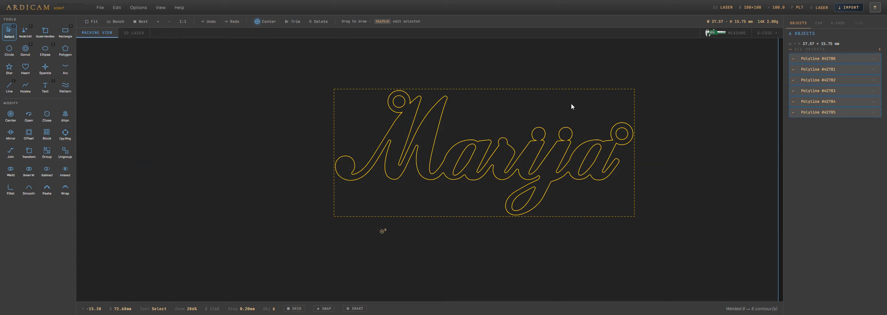
{"action": "left_click", "coordinate": [638, 74]}
- Measure the height and width of the welded name pendant
{"action": "left_click_drag", "start_coordinate": [300, 78], "coordinate": [714, 238]}
{"action": "left_click", "coordinate": [716, 34]}
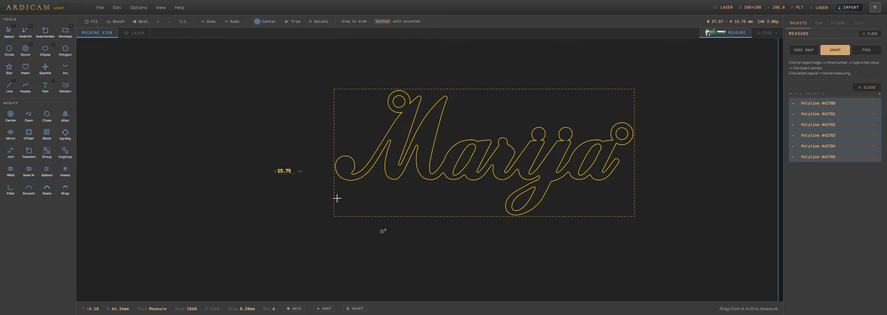
{"action": "left_click_drag", "start_coordinate": [338, 198], "coordinate": [354, 178]}
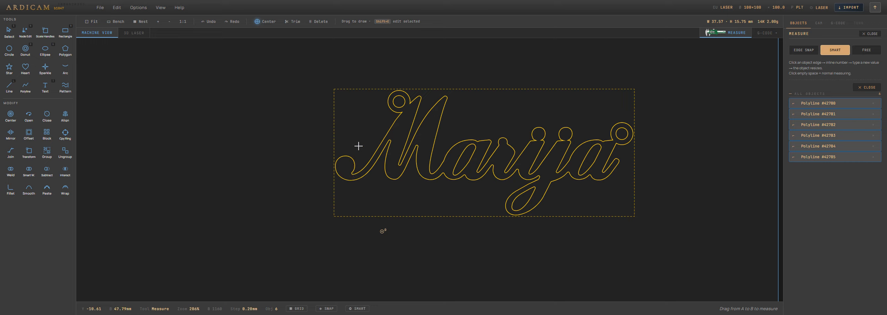
{"action": "left_click_drag", "start_coordinate": [335, 140], "coordinate": [635, 137]}
{"action": "scroll", "coordinate": [582, 210], "scroll_direction": "down", "scroll_amount": 2}
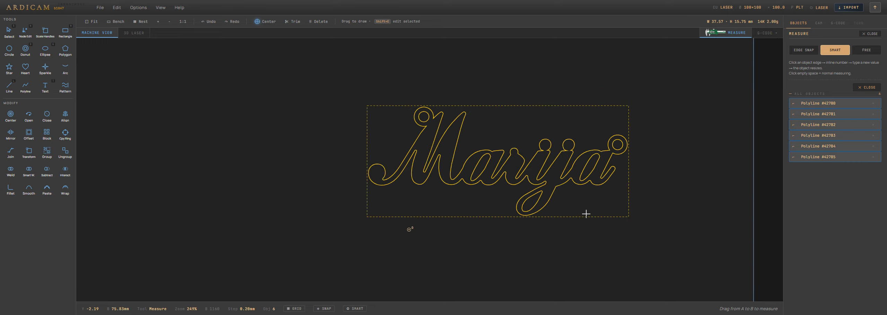
{"action": "key", "text": "Escape"}
- Move the whole name pendant so that it sits centrally over the work origin
{"action": "left_click_drag", "start_coordinate": [326, 64], "coordinate": [639, 240]}
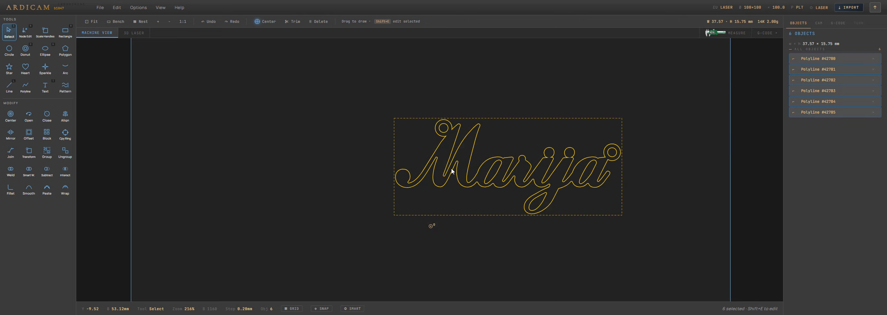
{"action": "left_click_drag", "start_coordinate": [470, 151], "coordinate": [384, 202]}
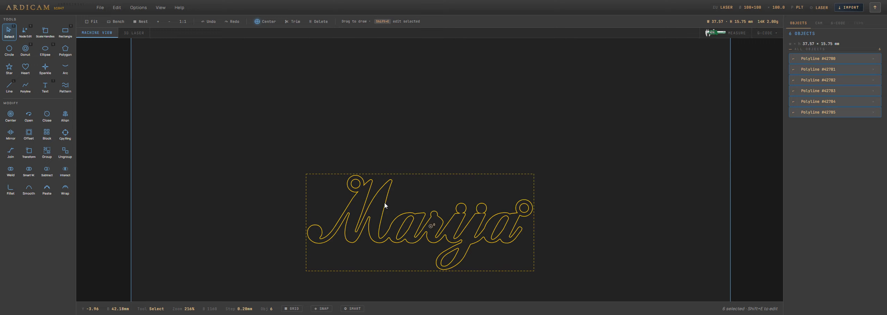
{"action": "scroll", "coordinate": [407, 226], "scroll_direction": "down", "scroll_amount": 3}
{"action": "middle_click_drag", "start_coordinate": [407, 226], "coordinate": [432, 173]}
{"action": "scroll", "coordinate": [432, 172], "scroll_direction": "up", "scroll_amount": 3}
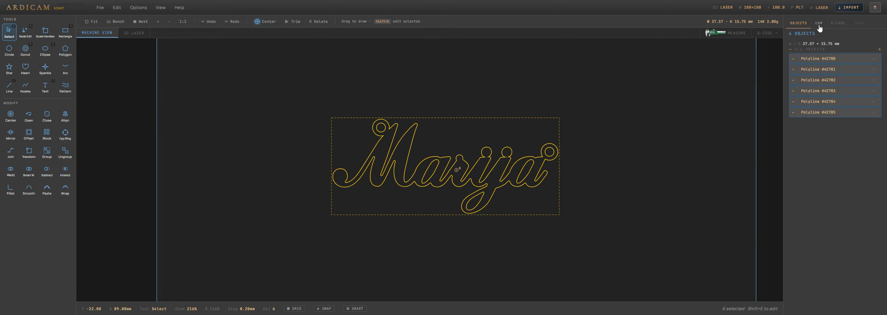
- Set the tool diameter to 0.4 mm for the cut-out and generate the G-code
{"action": "left_click", "coordinate": [820, 23]}
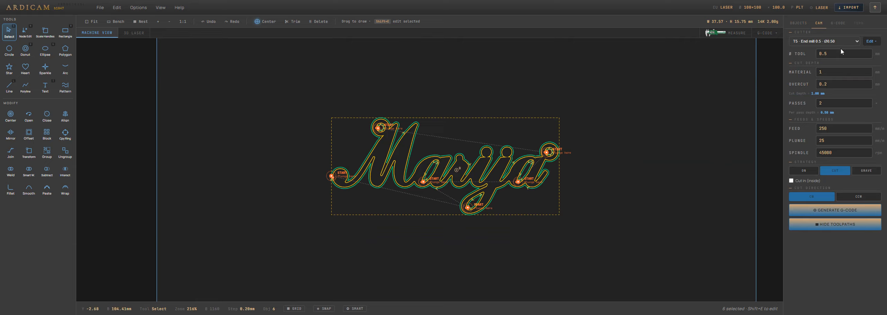
{"action": "left_click_drag", "start_coordinate": [835, 54], "coordinate": [825, 56]}
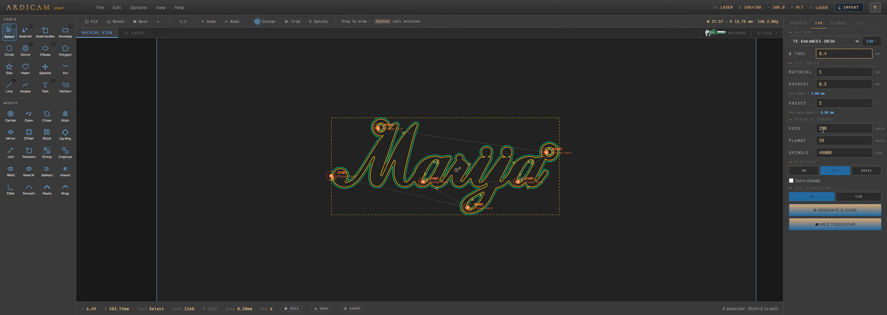
{"action": "left_click", "coordinate": [836, 211]}
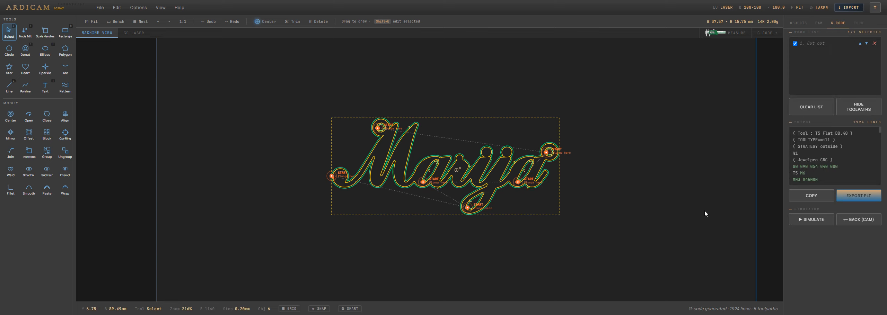
- Run the cut-out simulation in the machine view and play it in the 3D laser view
{"action": "left_click", "coordinate": [812, 219]}
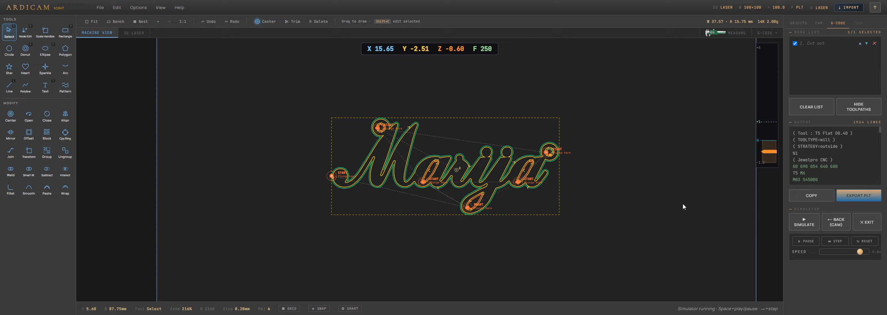
{"action": "left_click", "coordinate": [867, 222]}
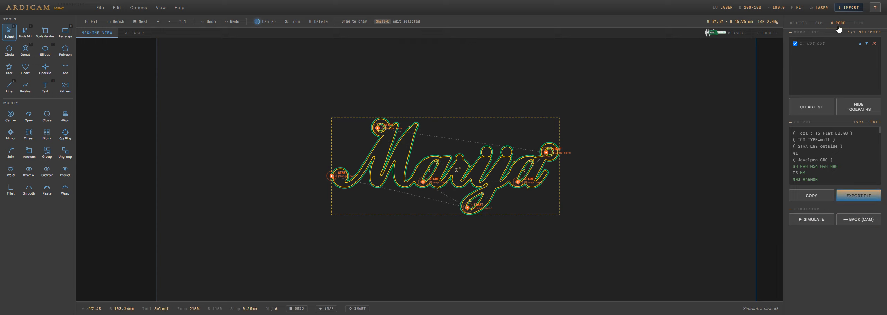
{"action": "left_click", "coordinate": [139, 34]}
{"action": "scroll", "coordinate": [418, 160], "scroll_direction": "up", "scroll_amount": 5}
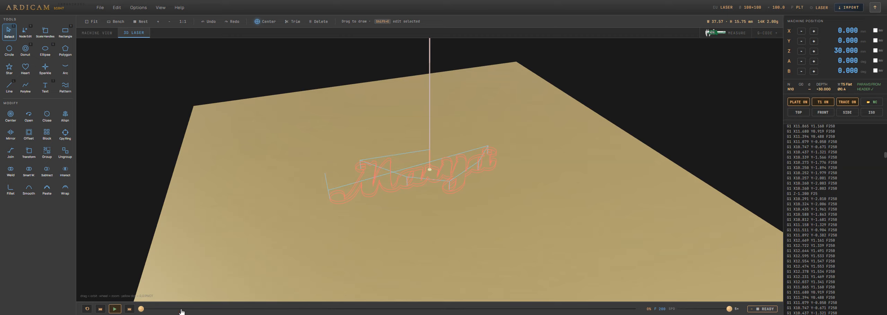
{"action": "left_click", "coordinate": [110, 312]}
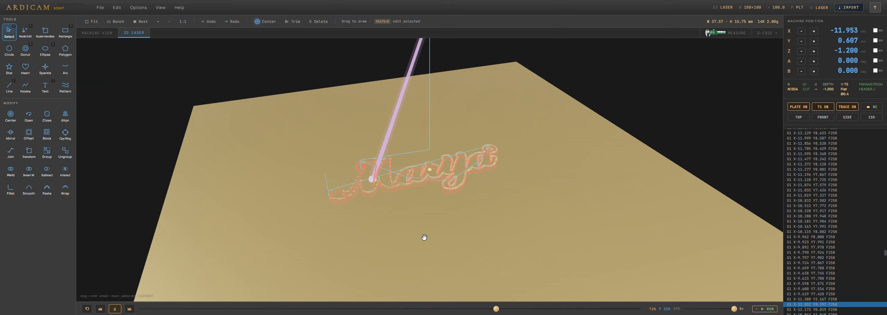
{"action": "left_click_drag", "start_coordinate": [423, 239], "coordinate": [414, 264]}
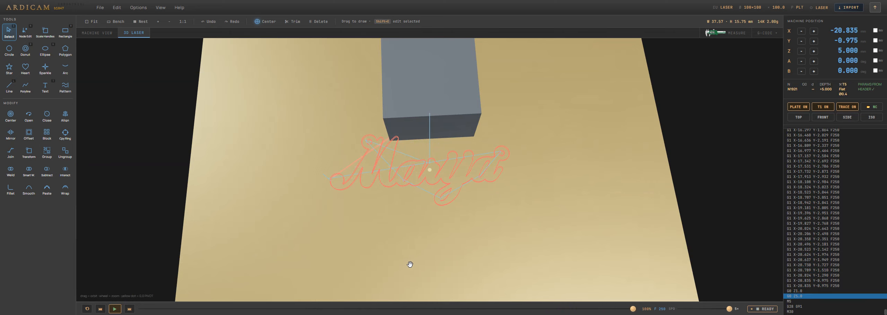
{"action": "left_click", "coordinate": [109, 36]}
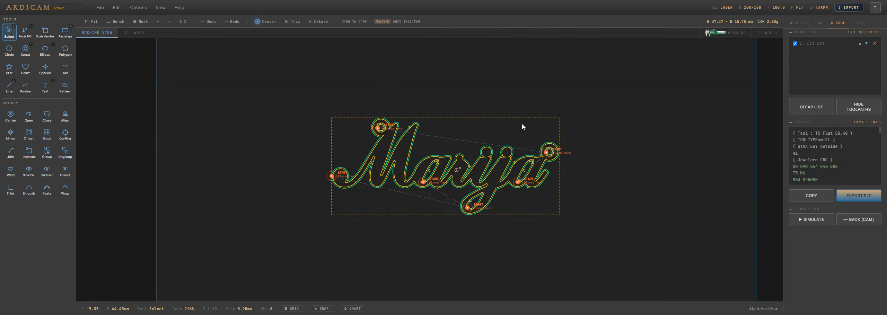
- Replace the cut-out operation in the work list with one using 50 passes and regenerate its G-code
{"action": "left_click", "coordinate": [820, 24]}
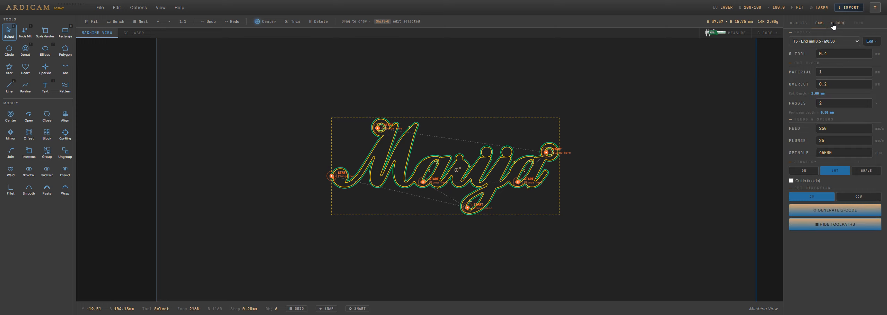
{"action": "left_click", "coordinate": [837, 23]}
{"action": "left_click", "coordinate": [876, 45]}
{"action": "left_click", "coordinate": [820, 24]}
{"action": "left_click_drag", "start_coordinate": [825, 105], "coordinate": [818, 103]}
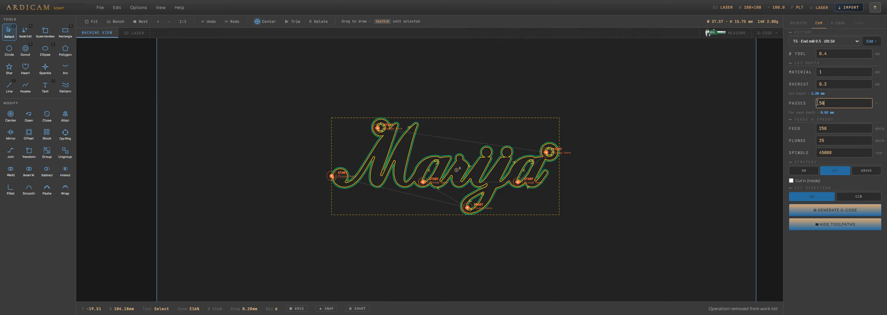
{"action": "left_click", "coordinate": [828, 214]}
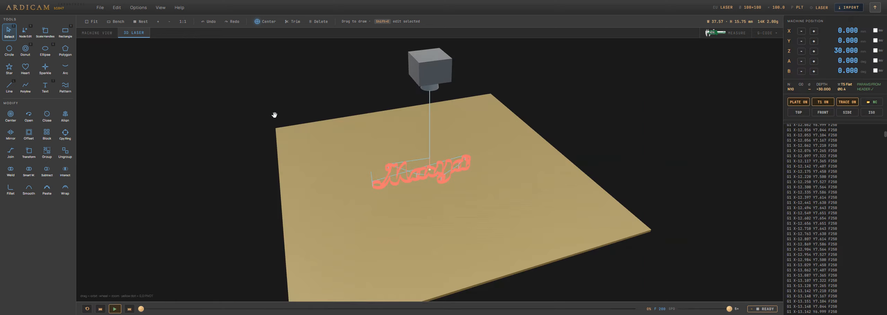
- Inspect the lettering's cut-out paths up close in the 3D laser view, and clear the cut-out operation from the work list
{"action": "scroll", "coordinate": [416, 178], "scroll_direction": "up", "scroll_amount": 10}
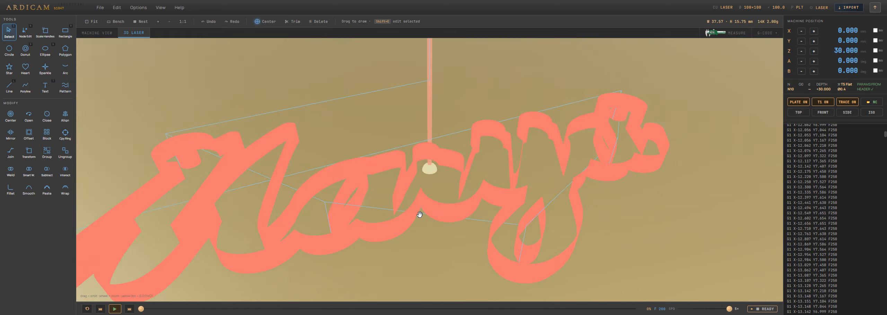
{"action": "left_click_drag", "start_coordinate": [419, 215], "coordinate": [390, 205]}
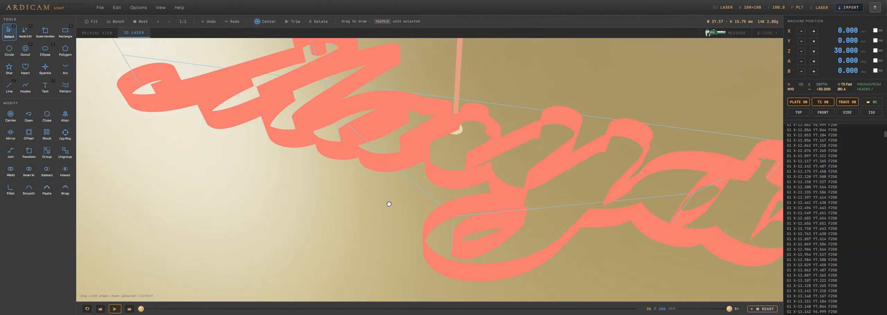
{"action": "scroll", "coordinate": [523, 193], "scroll_direction": "down", "scroll_amount": 3}
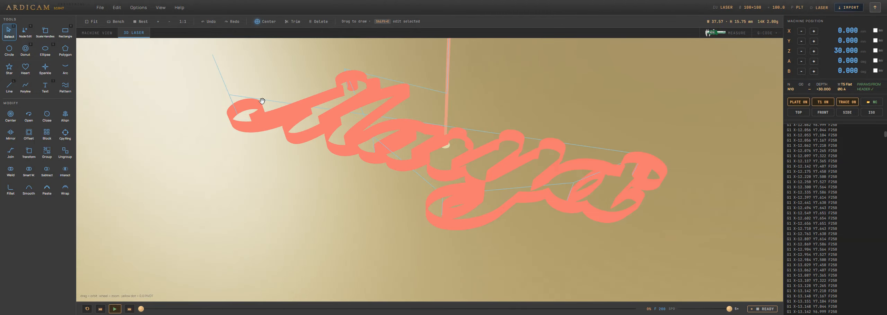
{"action": "left_click", "coordinate": [99, 36]}
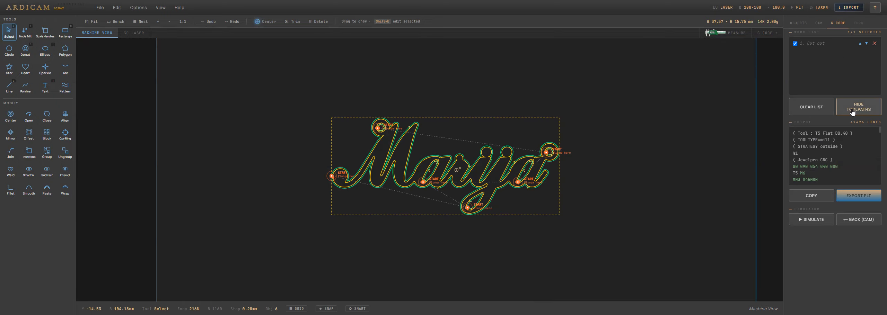
{"action": "left_click", "coordinate": [812, 108]}
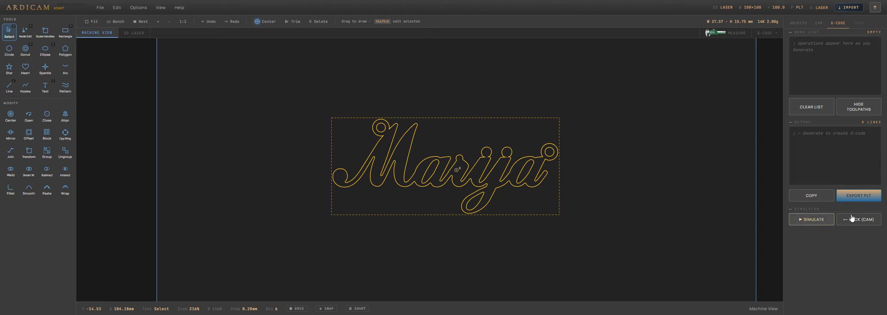
- Create a new flat job with a 200 × 30 mm plate, 1 mm thick, with the origin at the corner
{"action": "left_click", "coordinate": [100, 8]}
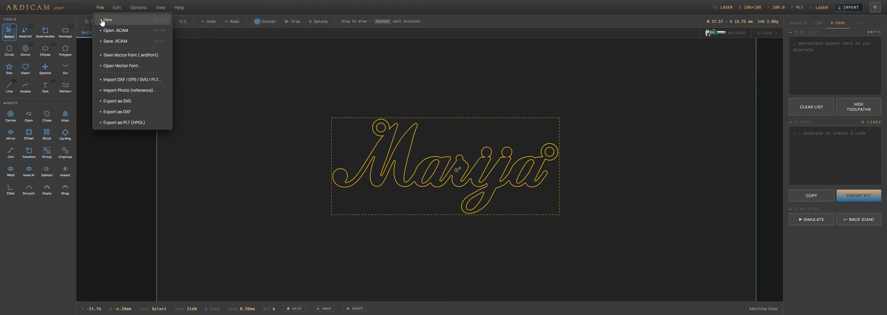
{"action": "left_click", "coordinate": [101, 22]}
{"action": "left_click", "coordinate": [424, 97]}
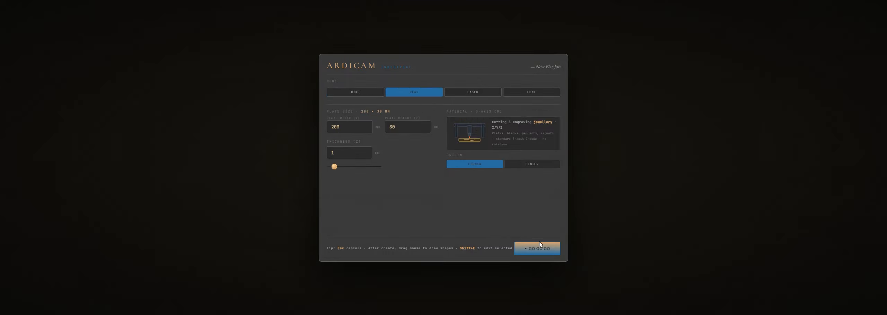
{"action": "left_click", "coordinate": [547, 248]}
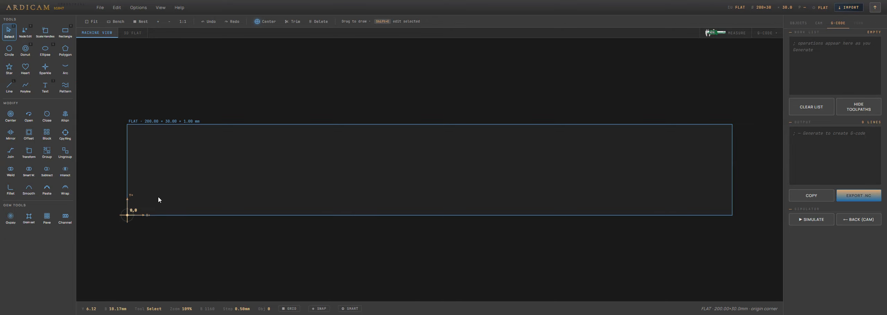
- Place the name as text on the plate in the Celebrity Name font at size 10
{"action": "left_click", "coordinate": [45, 86]}
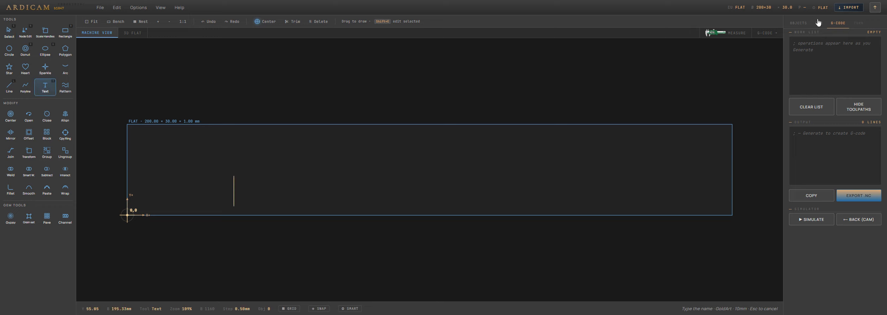
{"action": "left_click", "coordinate": [800, 23]}
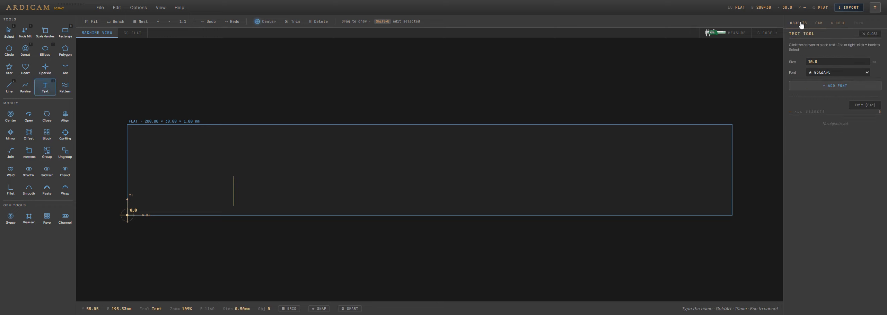
{"action": "left_click", "coordinate": [818, 74]}
{"action": "left_click", "coordinate": [832, 94]}
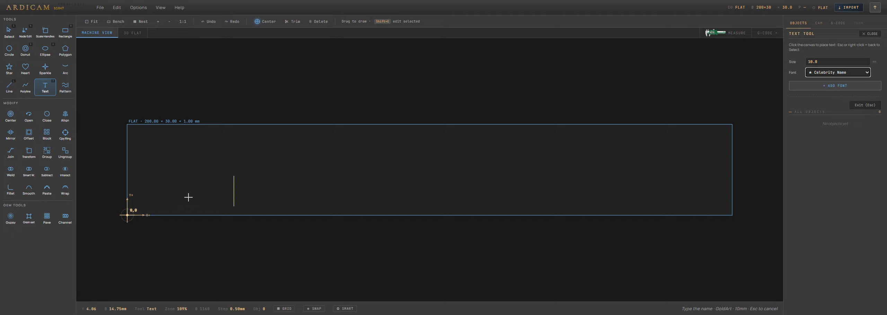
{"action": "left_click", "coordinate": [245, 193]}
{"action": "type", "text": "M"}
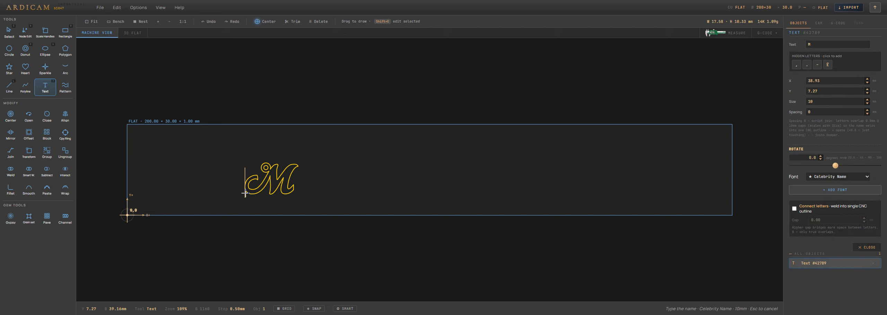
{"action": "type", "text": "arija"}
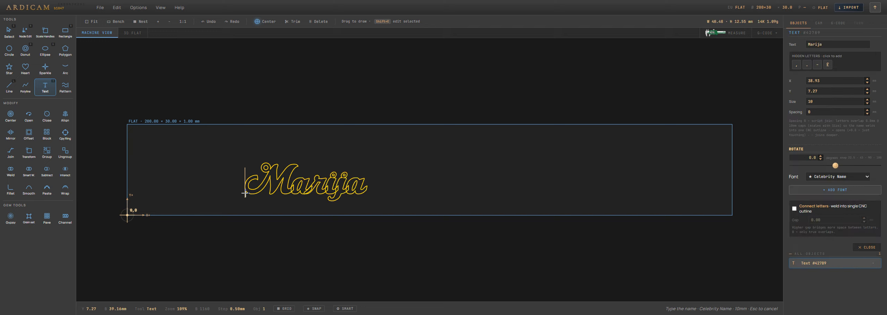
- Try alternative ending characters, including the heart ending, in place of the name's last letter, leaving that letter removed
{"action": "key", "text": "BackSpace"}
{"action": "type", "text": "a"}
{"action": "key", "text": "BackSpace"}
{"action": "type", "text": "."}
{"action": "key", "text": "BackSpace"}
{"action": "type", "text": "."}
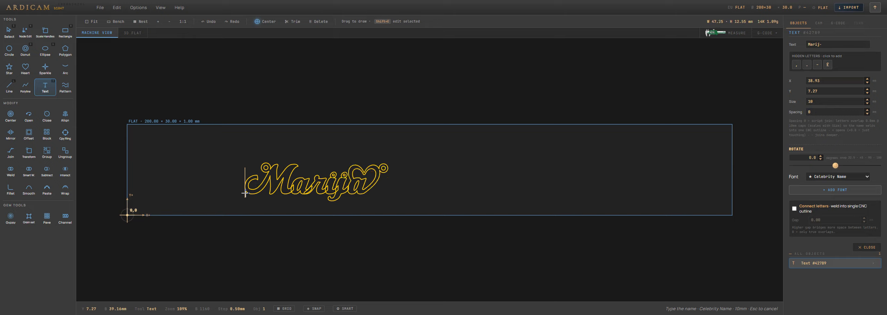
{"action": "key", "text": "BackSpace"}
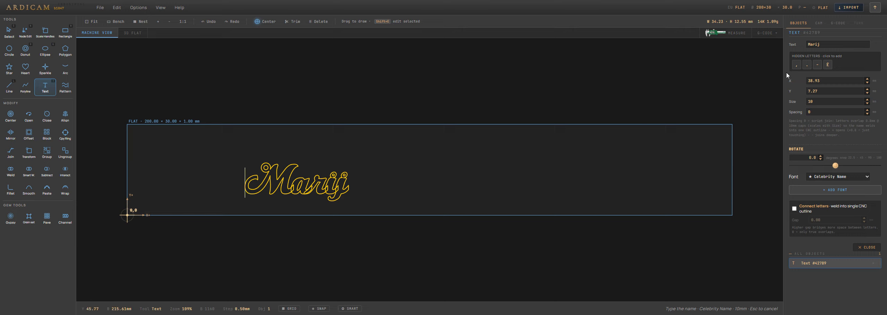
- Try the font's hidden letters as the name's ending and use the looped "e" variant
{"action": "left_click", "coordinate": [797, 66]}
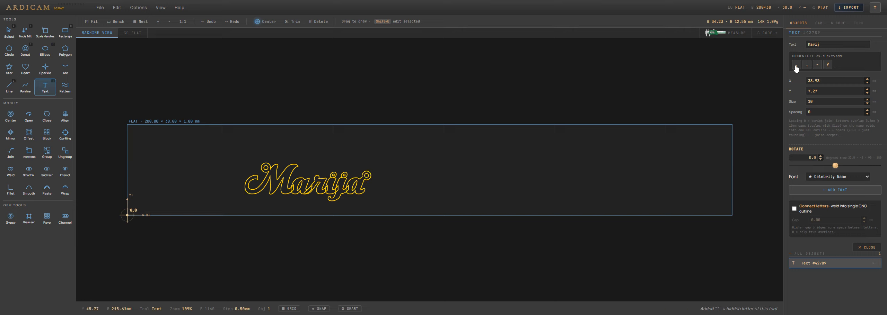
{"action": "left_click", "coordinate": [818, 65]}
{"action": "left_click", "coordinate": [828, 66]}
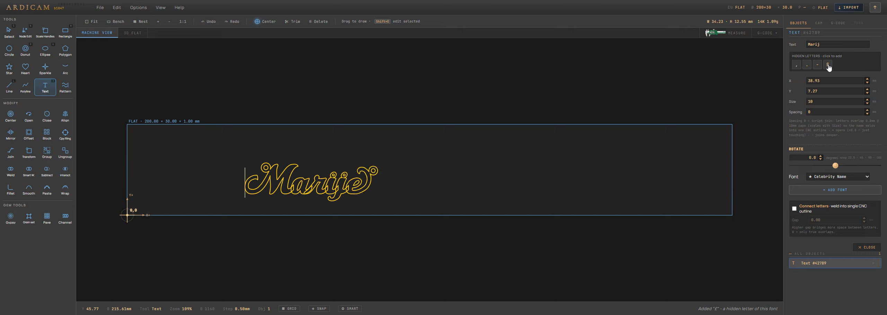
- Connect the letters into a single welded CNC outline and group all the resulting outlines of the name
{"action": "left_click", "coordinate": [794, 210]}
{"action": "key", "text": "Escape"}
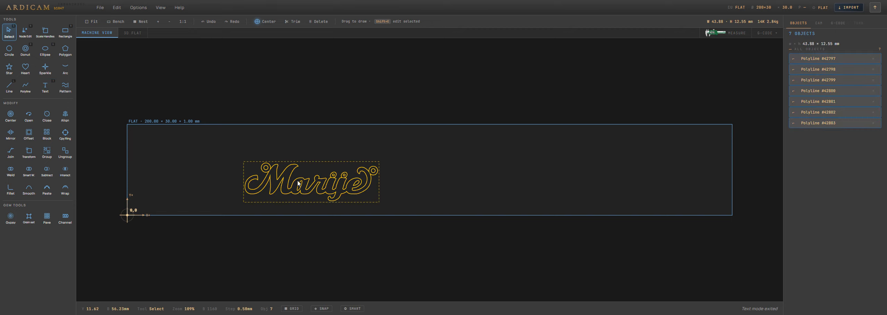
{"action": "right_click", "coordinate": [308, 186]}
{"action": "left_click", "coordinate": [346, 242]}
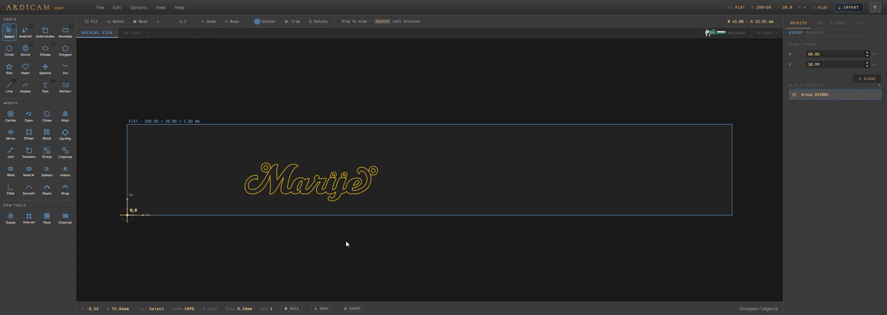
- Duplicate the grouped name eleven times
{"action": "key", "text": "ctrl+d"}
{"action": "key", "text": "ctrl+d"}
{"action": "key", "text": "ctrl+d"}
{"action": "key", "text": "ctrl+d"}
{"action": "key", "text": "ctrl+d"}
{"action": "key", "text": "ctrl+d"}
{"action": "key", "text": "ctrl+d"}
{"action": "key", "text": "ctrl+d"}
{"action": "key", "text": "ctrl+d"}
{"action": "key", "text": "ctrl+d"}
{"action": "key", "text": "ctrl+d"}
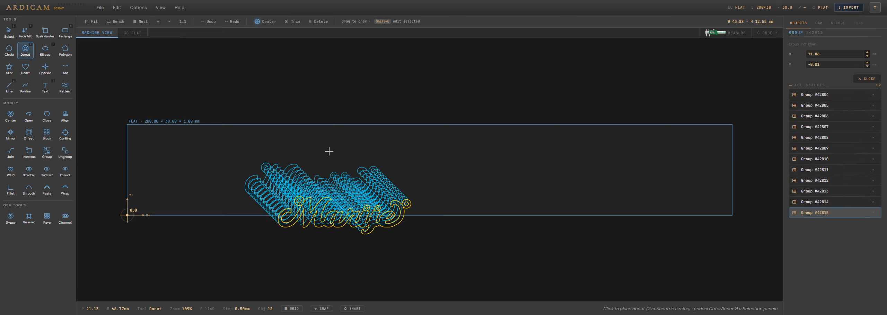
- Select all the name copies and nest them on the plate with a 1.5 mm gap
{"action": "key", "text": "s"}
{"action": "left_click_drag", "start_coordinate": [190, 116], "coordinate": [502, 261]}
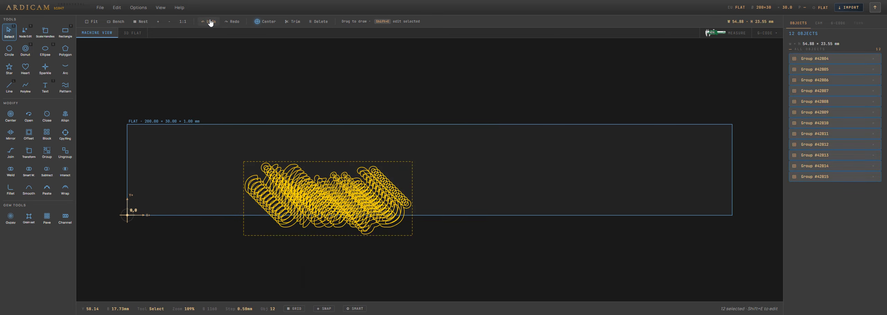
{"action": "left_click", "coordinate": [137, 21]}
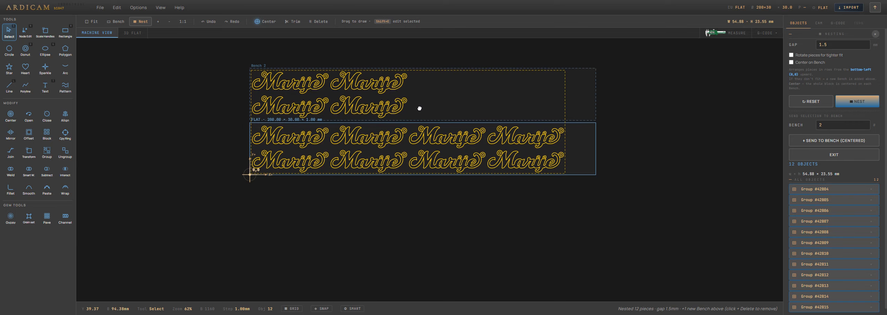
- Select the eight names on the main plate and generate their cut-out G-code with the 0.4 mm T5 tool
{"action": "scroll", "coordinate": [508, 122], "scroll_direction": "up", "scroll_amount": 2}
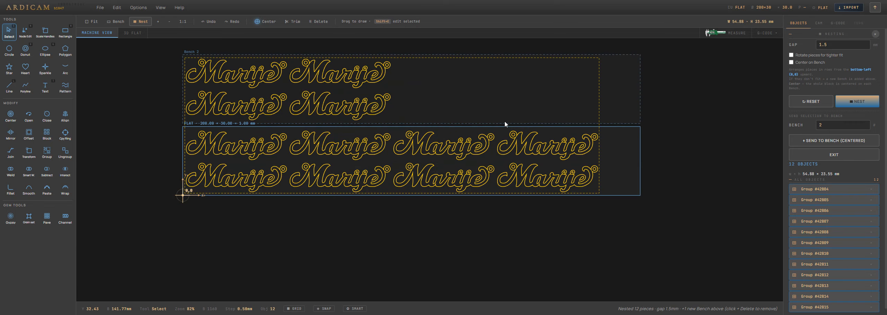
{"action": "left_click", "coordinate": [148, 118]}
{"action": "left_click_drag", "start_coordinate": [162, 120], "coordinate": [634, 214]}
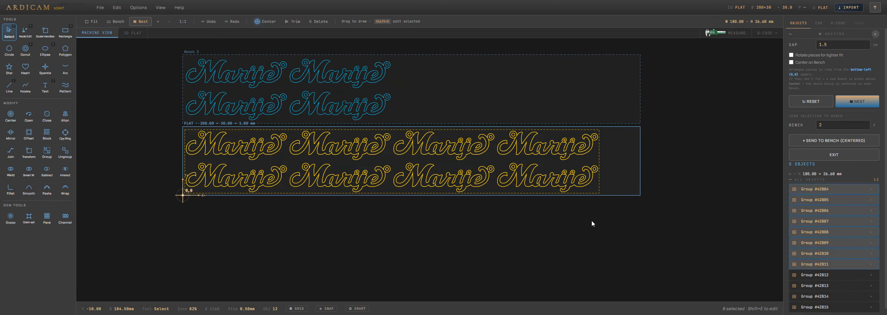
{"action": "left_click", "coordinate": [820, 23]}
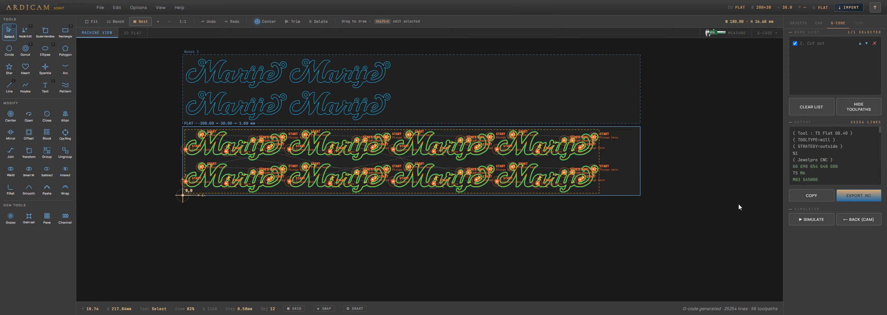
- Simulate the cut-out of the nested names at a higher speed, check the toolpaths up close and exit the simulator
{"action": "left_click", "coordinate": [822, 219]}
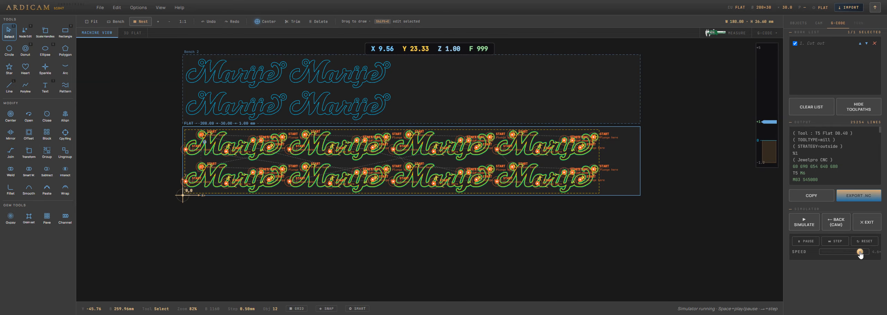
{"action": "left_click_drag", "start_coordinate": [860, 253], "coordinate": [865, 252]}
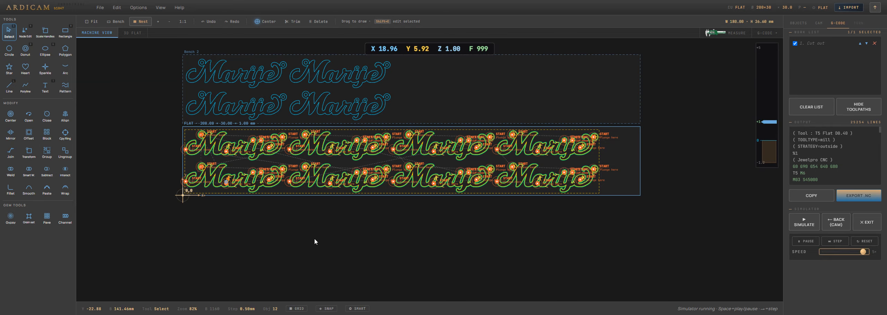
{"action": "scroll", "coordinate": [213, 164], "scroll_direction": "up", "scroll_amount": 5}
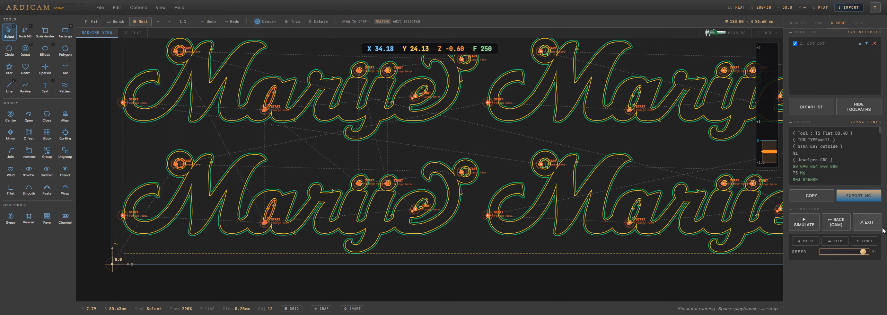
{"action": "left_click", "coordinate": [873, 226]}
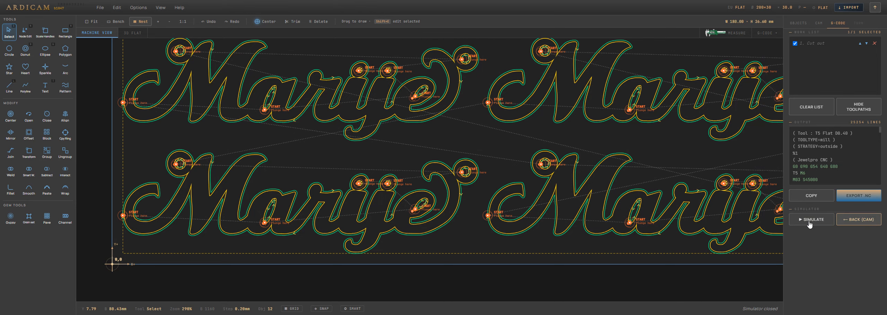
- Clear the nested names' cut-out operation from the work list
{"action": "left_click", "coordinate": [849, 219]}
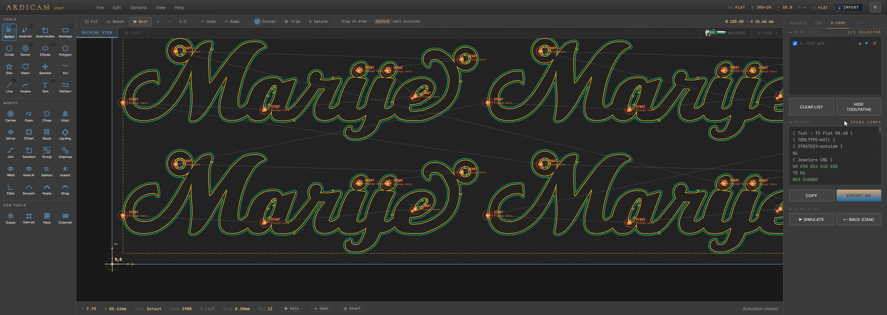
{"action": "left_click", "coordinate": [813, 113]}
{"action": "scroll", "coordinate": [705, 143], "scroll_direction": "down", "scroll_amount": 8}
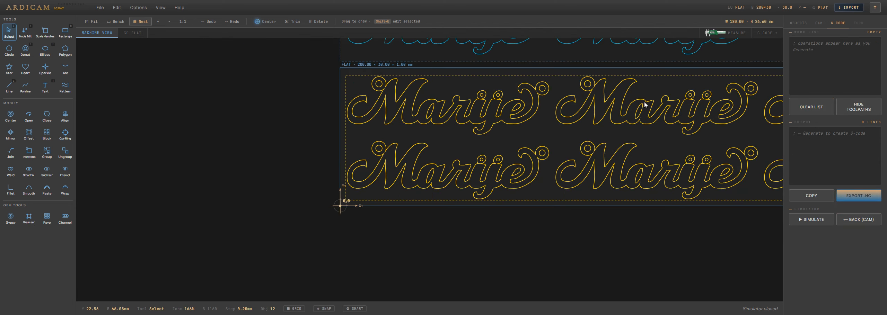
{"action": "scroll", "coordinate": [471, 106], "scroll_direction": "down", "scroll_amount": 2}
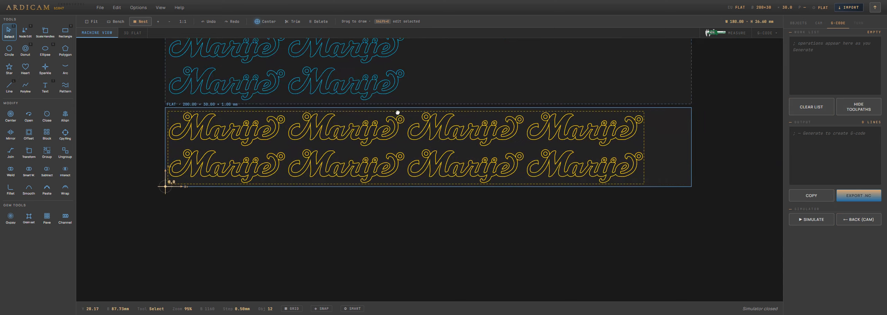
- Switch the CAM cutter to the T4 Drill 0.8 and select the eight names on the main plate
{"action": "left_click", "coordinate": [819, 23]}
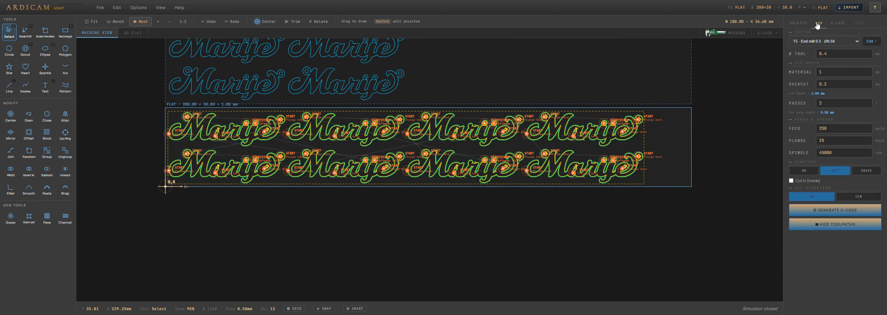
{"action": "left_click", "coordinate": [813, 41]}
{"action": "left_click", "coordinate": [815, 47]}
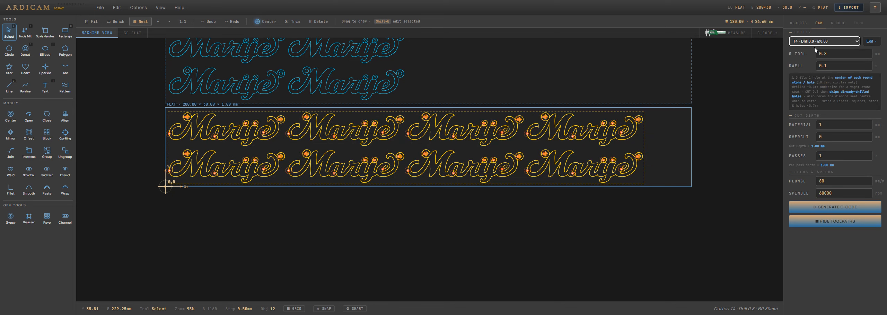
{"action": "left_click_drag", "start_coordinate": [144, 105], "coordinate": [680, 215]}
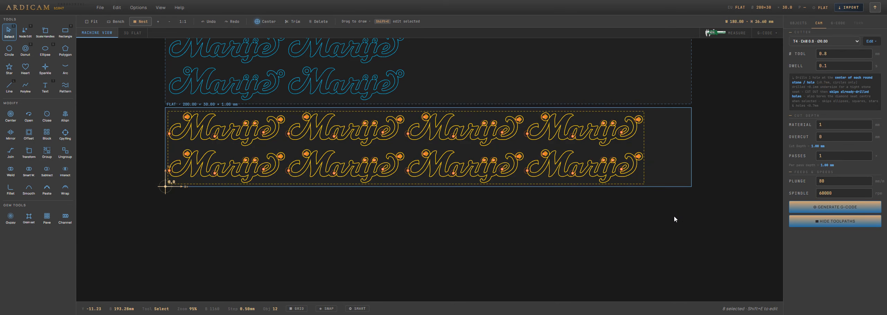
- Set the material thickness to 1.2 mm with 0 overcut and generate the drilling G-code for the eight names
{"action": "left_click", "coordinate": [826, 138]}
{"action": "type", "text": "1"}
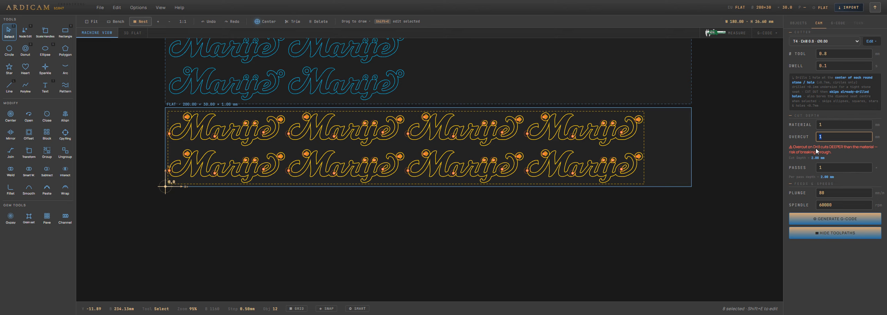
{"action": "left_click", "coordinate": [811, 123]}
{"action": "type", "text": "2"}
{"action": "key", "text": "Tab"}
{"action": "type", "text": "0"}
{"action": "left_click", "coordinate": [811, 125]}
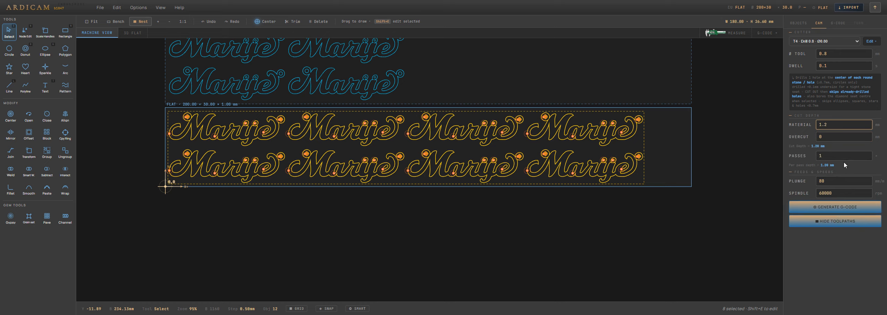
{"action": "left_click", "coordinate": [835, 208]}
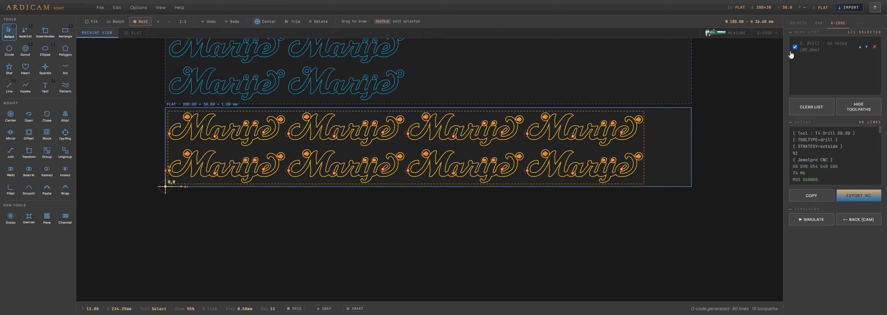
- Switch to the T5 End mill 0.5, check the toolpaths around the ring holes and generate the cut-out G-code for the eight names
{"action": "left_click", "coordinate": [819, 23]}
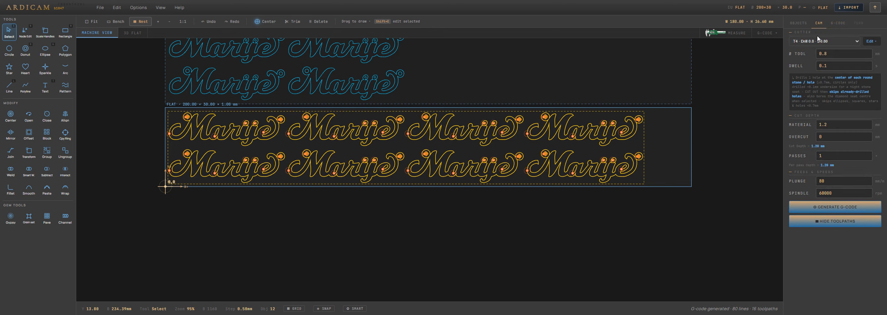
{"action": "left_click", "coordinate": [818, 40]}
{"action": "left_click", "coordinate": [806, 69]}
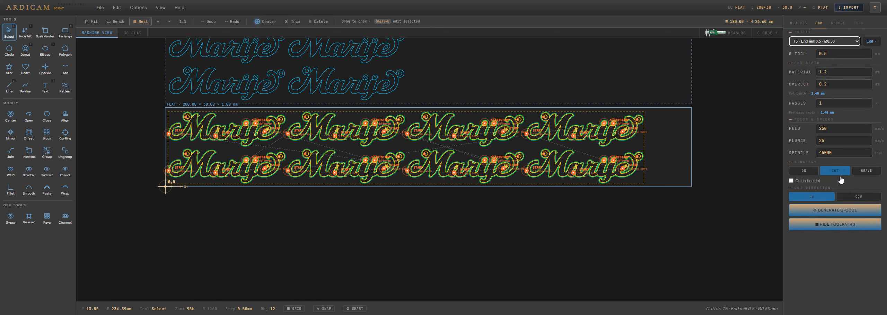
{"action": "scroll", "coordinate": [511, 125], "scroll_direction": "up", "scroll_amount": 10}
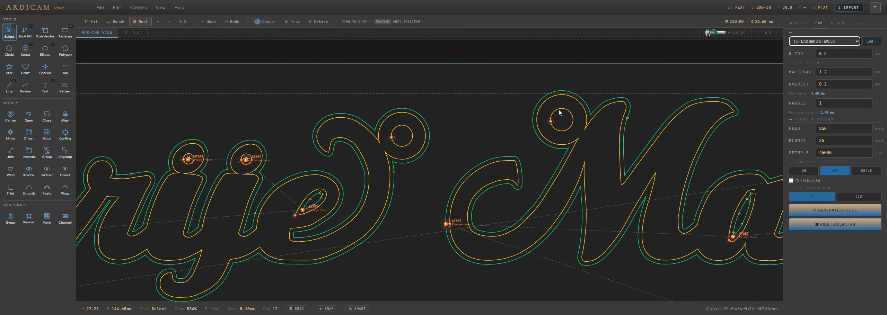
{"action": "scroll", "coordinate": [559, 110], "scroll_direction": "down", "scroll_amount": 7}
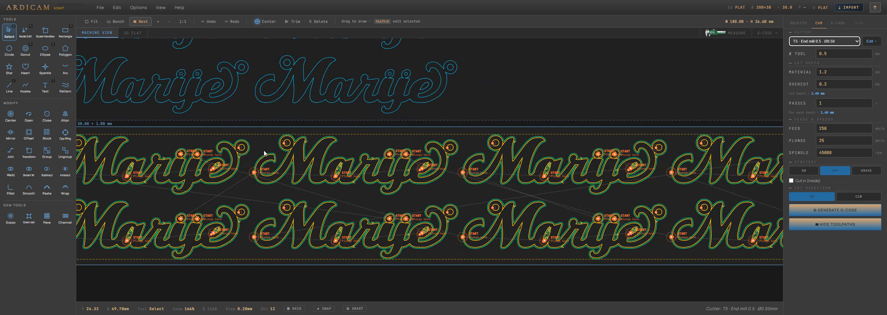
{"action": "scroll", "coordinate": [238, 134], "scroll_direction": "down", "scroll_amount": 2}
{"action": "middle_click_drag", "start_coordinate": [111, 137], "coordinate": [257, 150]}
{"action": "scroll", "coordinate": [258, 151], "scroll_direction": "up", "scroll_amount": 3}
{"action": "scroll", "coordinate": [321, 162], "scroll_direction": "up", "scroll_amount": 4}
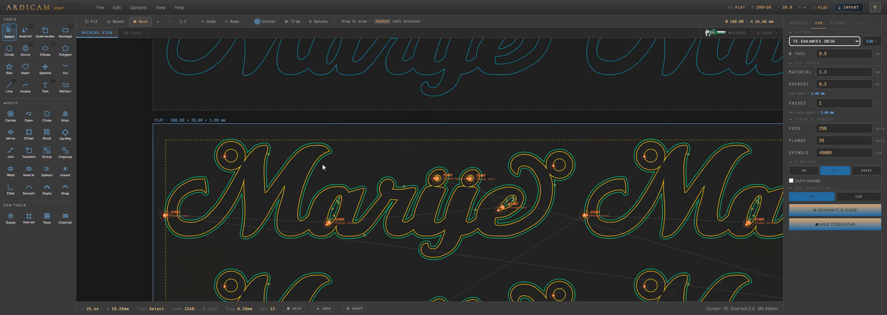
{"action": "left_click", "coordinate": [830, 211]}
- Simulate the combined drilling and cut-out of the eight names and exit the simulator
{"action": "middle_click_drag", "start_coordinate": [641, 174], "coordinate": [542, 145]}
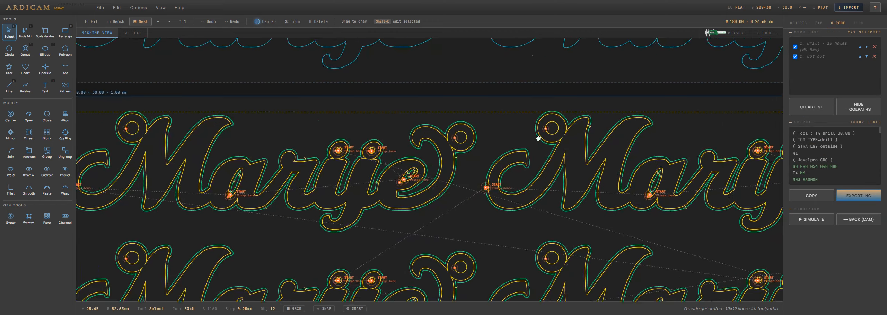
{"action": "scroll", "coordinate": [545, 163], "scroll_direction": "down", "scroll_amount": 7}
{"action": "middle_click_drag", "start_coordinate": [556, 169], "coordinate": [360, 138]}
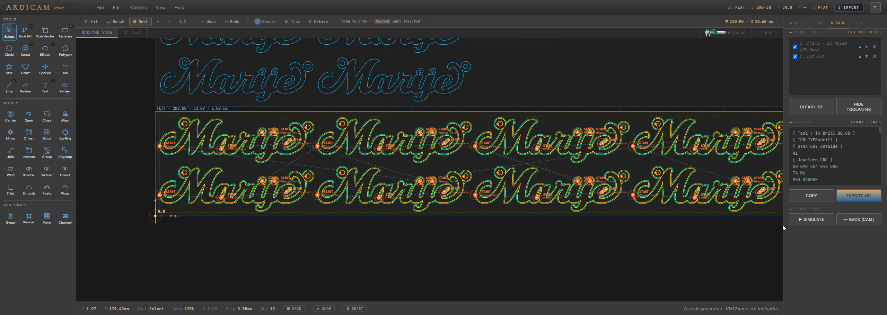
{"action": "left_click", "coordinate": [802, 221]}
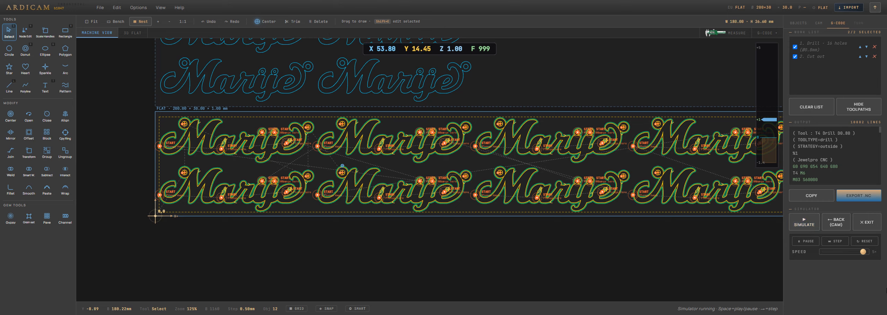
{"action": "left_click", "coordinate": [868, 221]}
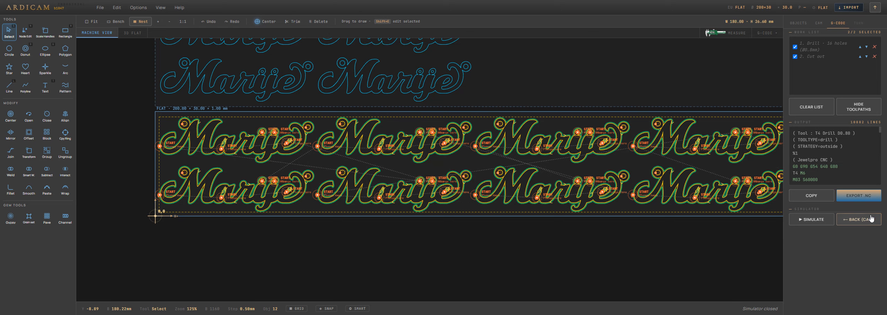
- Clear the work list and select only the two names in the plate's first column
{"action": "left_click", "coordinate": [853, 109]}
{"action": "left_click", "coordinate": [812, 107]}
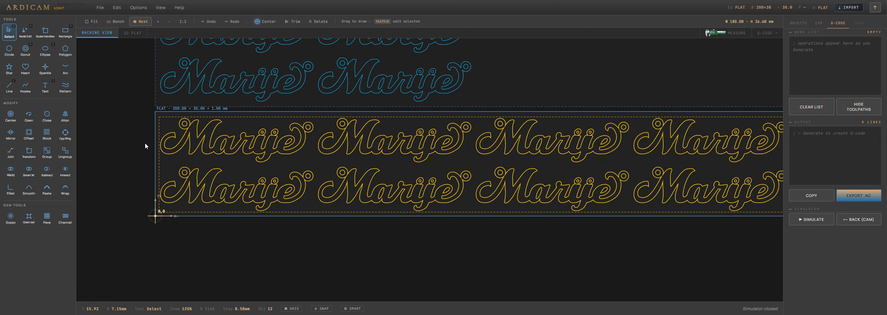
{"action": "left_click", "coordinate": [127, 109]}
{"action": "left_click_drag", "start_coordinate": [127, 110], "coordinate": [318, 225]}
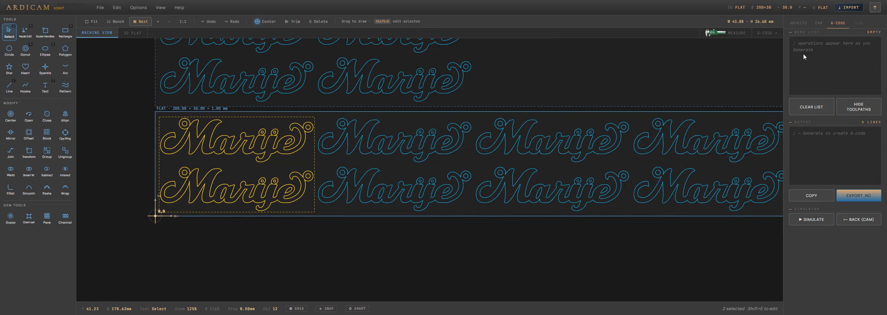
- Generate the drilling G-code for the two selected names with the T4 Drill 0.8
{"action": "left_click", "coordinate": [819, 24]}
{"action": "left_click", "coordinate": [826, 42]}
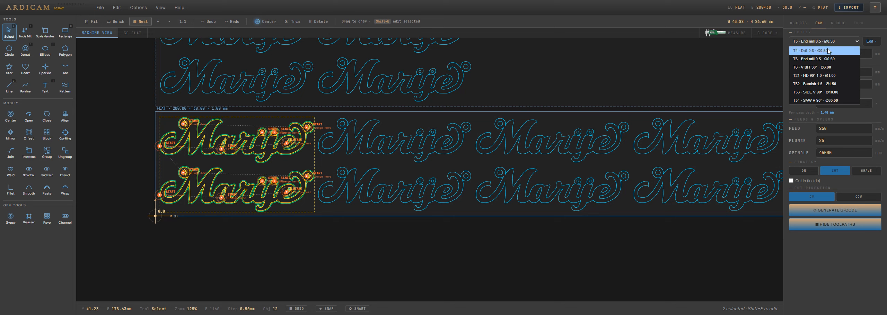
{"action": "left_click", "coordinate": [827, 51]}
{"action": "left_click", "coordinate": [829, 206]}
- Generate the cut-out G-code for the two selected names with the T5 End mill 0.5
{"action": "left_click", "coordinate": [819, 23]}
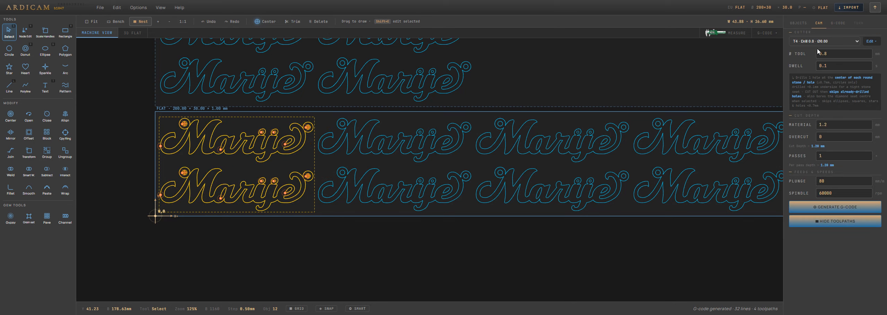
{"action": "left_click", "coordinate": [825, 41]}
{"action": "left_click", "coordinate": [824, 53]}
{"action": "left_click", "coordinate": [831, 217]}
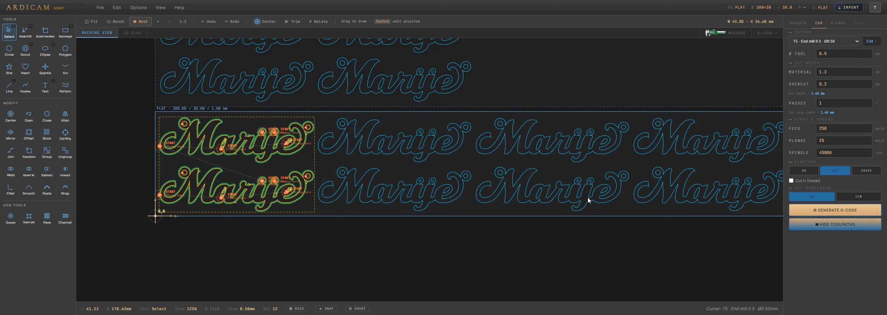
- Simulate the drilling and cut-out of the two names in the machine view
{"action": "left_click", "coordinate": [804, 222]}
{"action": "scroll", "coordinate": [138, 127], "scroll_direction": "up", "scroll_amount": 6}
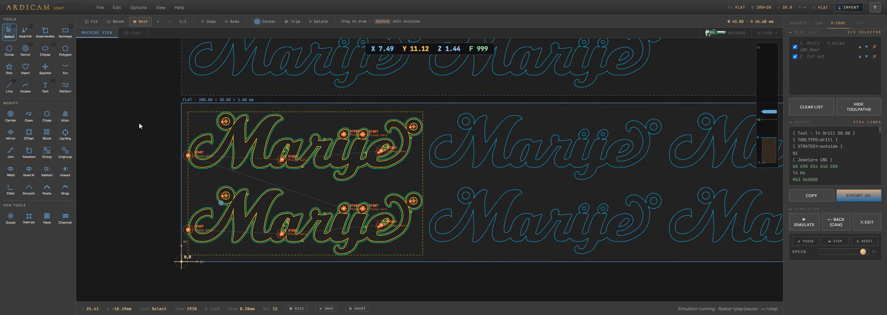
{"action": "middle_click_drag", "start_coordinate": [165, 161], "coordinate": [205, 129]}
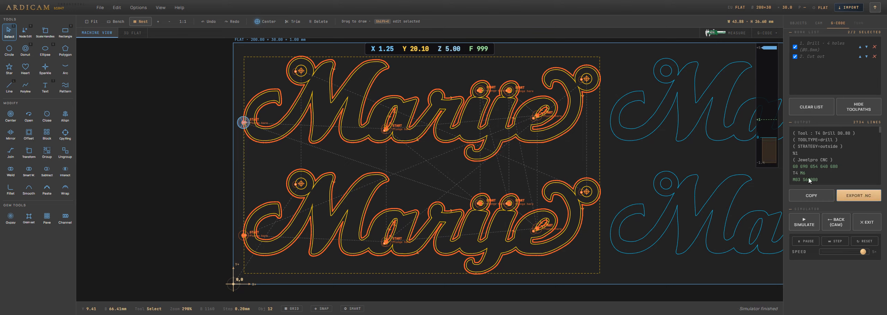
- Play the 3D simulation of the two names, examine the cuts on the plate from several angles and return to the machine view
{"action": "left_click", "coordinate": [127, 33]}
{"action": "scroll", "coordinate": [204, 169], "scroll_direction": "up", "scroll_amount": 6}
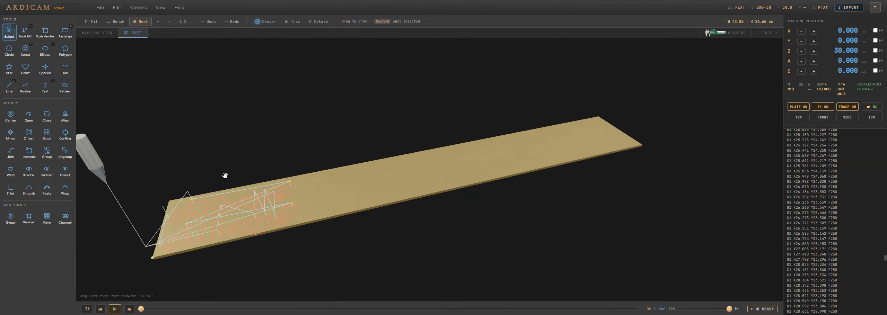
{"action": "right_click_drag", "start_coordinate": [191, 184], "coordinate": [323, 168]}
{"action": "left_click_drag", "start_coordinate": [386, 163], "coordinate": [499, 195]}
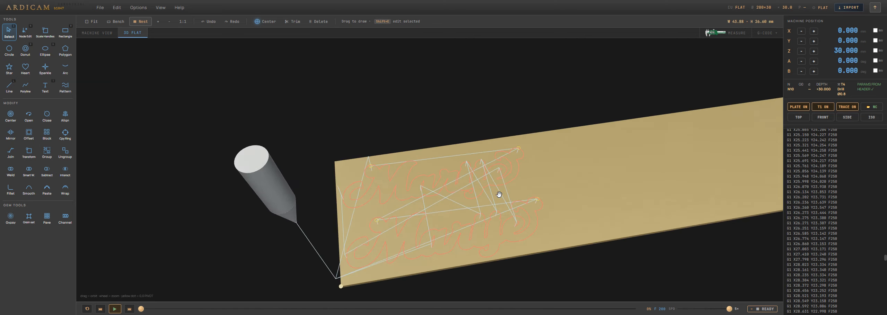
{"action": "left_click", "coordinate": [115, 310]}
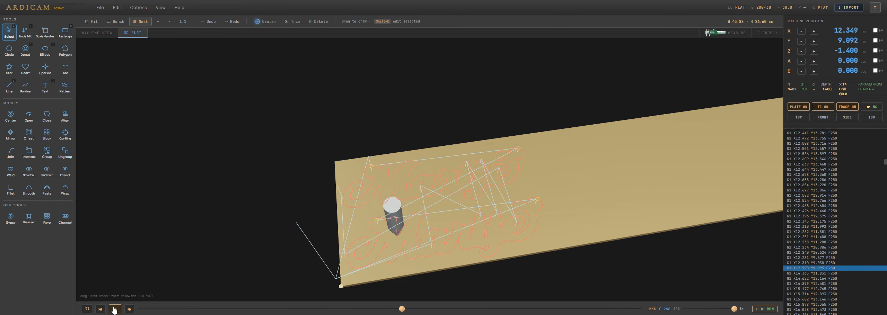
{"action": "left_click_drag", "start_coordinate": [474, 231], "coordinate": [419, 179]}
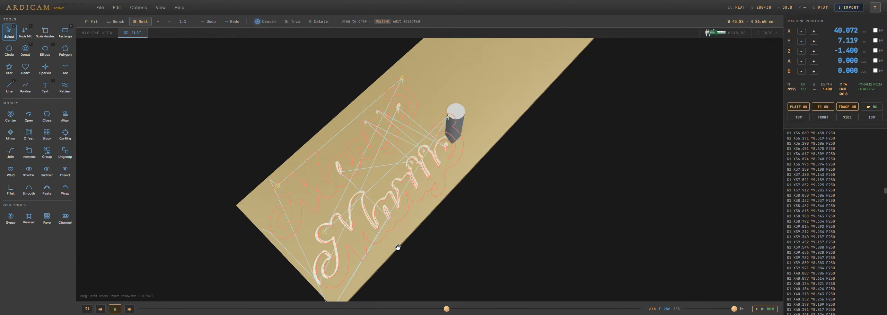
{"action": "left_click_drag", "start_coordinate": [398, 245], "coordinate": [394, 206]}
{"action": "left_click_drag", "start_coordinate": [393, 206], "coordinate": [375, 209]}
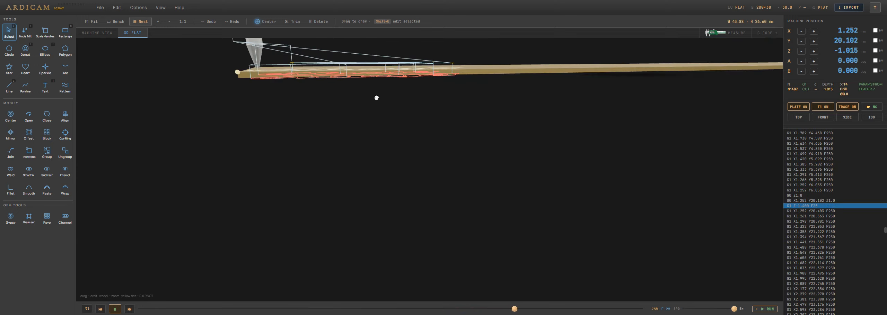
{"action": "left_click_drag", "start_coordinate": [376, 147], "coordinate": [362, 215]}
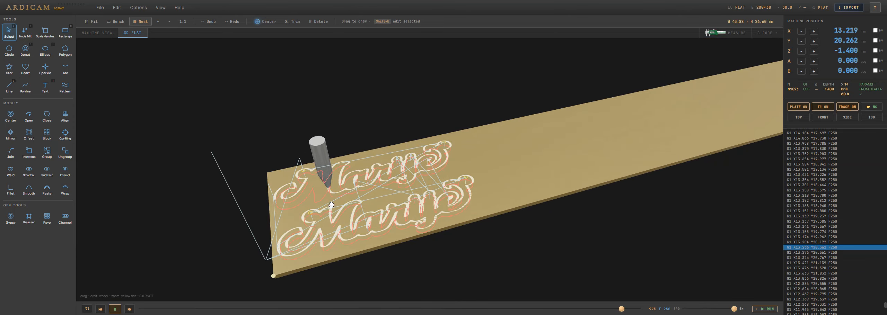
{"action": "left_click_drag", "start_coordinate": [390, 182], "coordinate": [376, 161]}
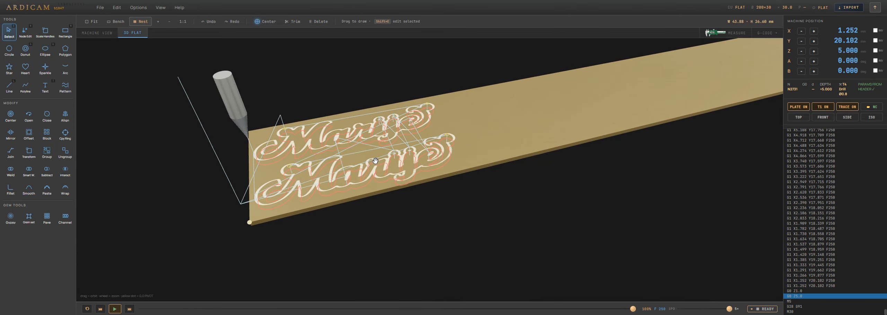
{"action": "left_click", "coordinate": [99, 37]}
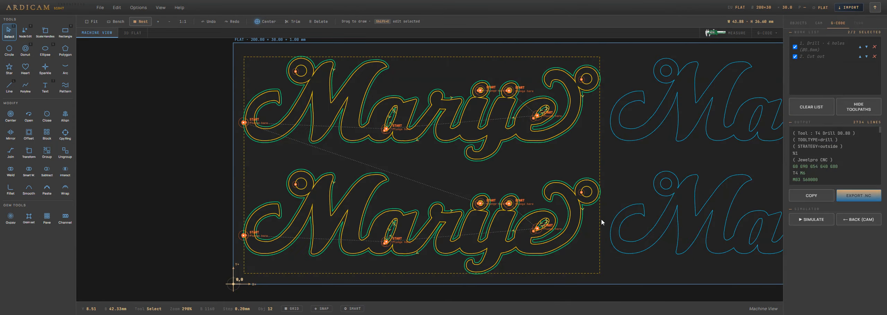
- Select the lower name in the second column and show its CAM settings
{"action": "scroll", "coordinate": [727, 117], "scroll_direction": "down", "scroll_amount": 1}
{"action": "middle_click_drag", "start_coordinate": [727, 117], "coordinate": [565, 167]}
{"action": "left_click_drag", "start_coordinate": [332, 126], "coordinate": [520, 195]}
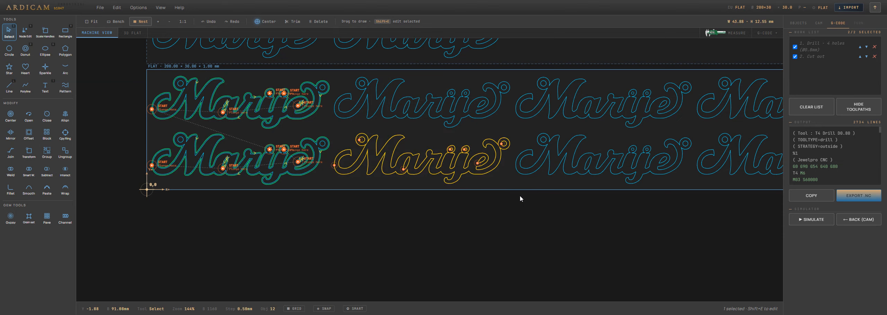
{"action": "left_click", "coordinate": [819, 24]}
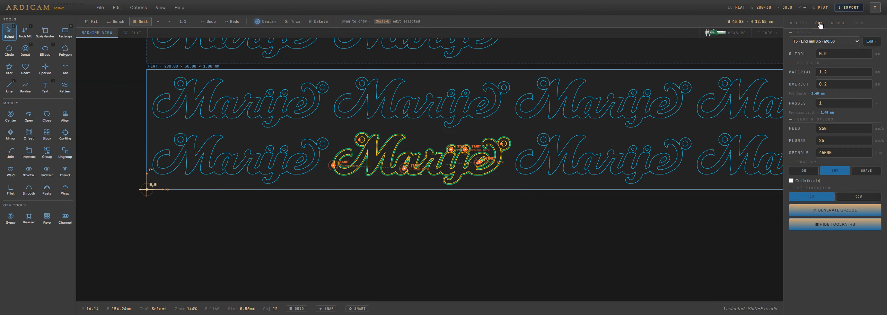
- Review the parameters of each cutter in the tool library, from Drill 0.8 to SAW V 90°
{"action": "left_click", "coordinate": [872, 41]}
{"action": "left_click", "coordinate": [353, 74]}
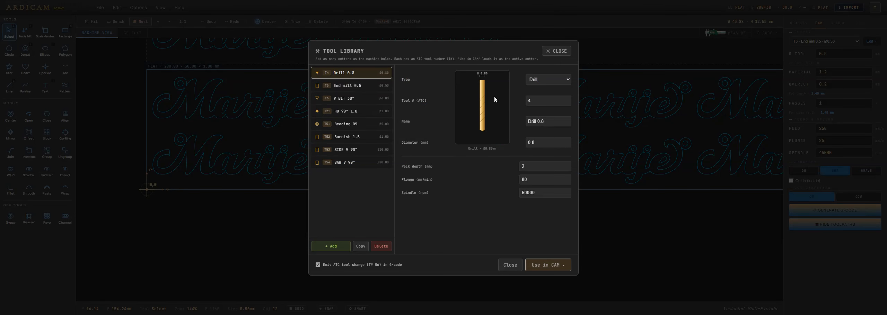
{"action": "left_click", "coordinate": [350, 87]}
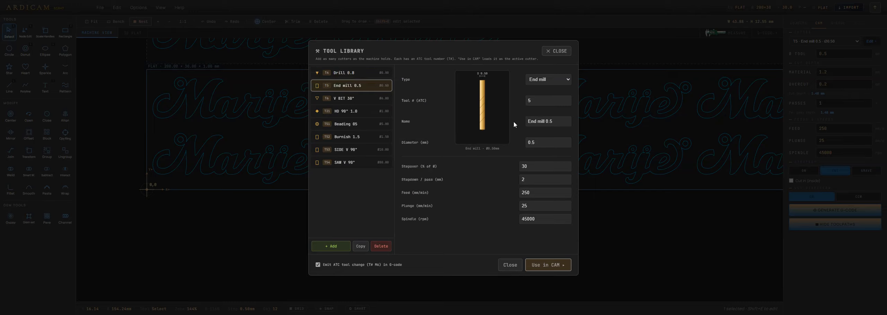
{"action": "left_click", "coordinate": [350, 104]}
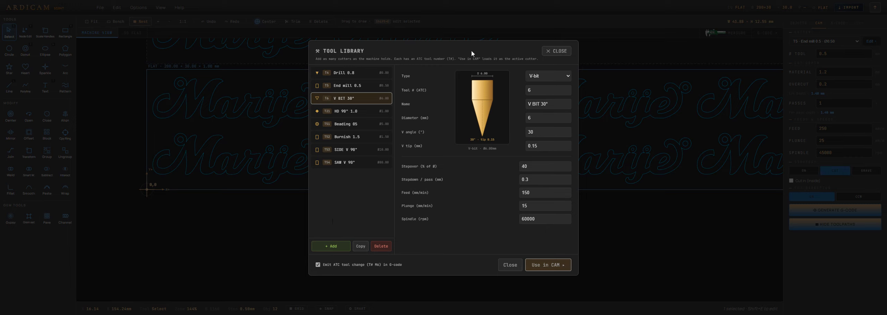
{"action": "left_click", "coordinate": [352, 113]}
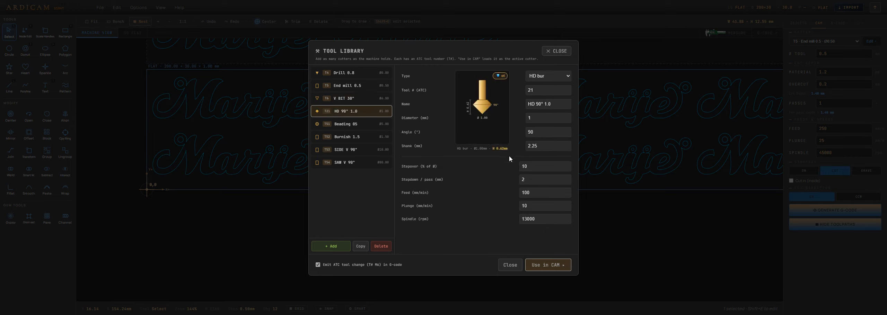
{"action": "left_click", "coordinate": [354, 125]}
{"action": "left_click", "coordinate": [348, 141]}
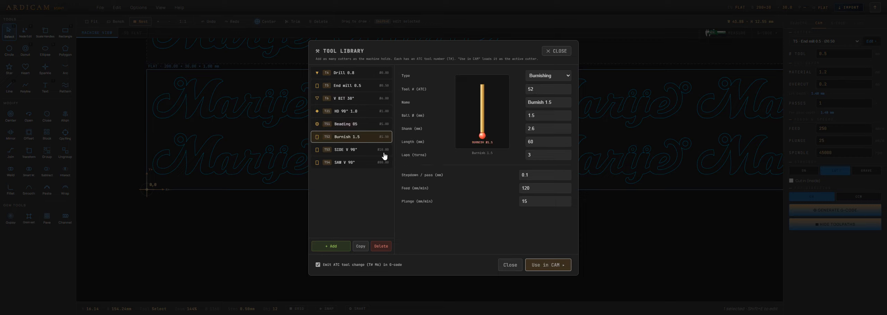
{"action": "left_click", "coordinate": [343, 151]}
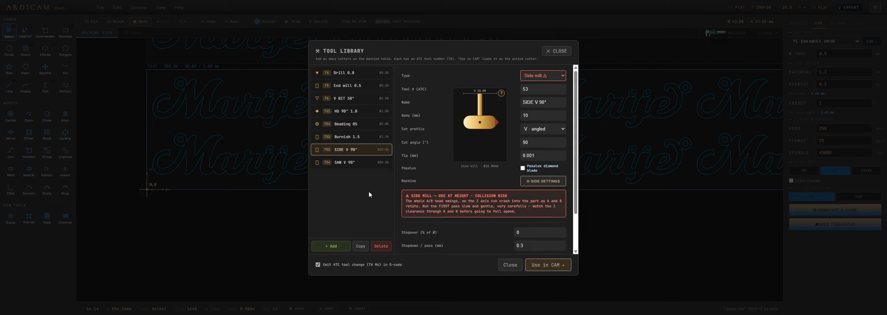
{"action": "left_click", "coordinate": [348, 164]}
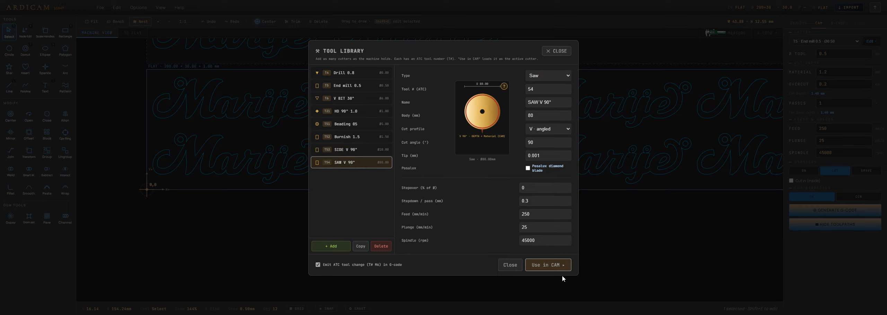
- Load SAW V 90° as the active cutter and generate its on-line G-code for the selected name
{"action": "left_click", "coordinate": [555, 266]}
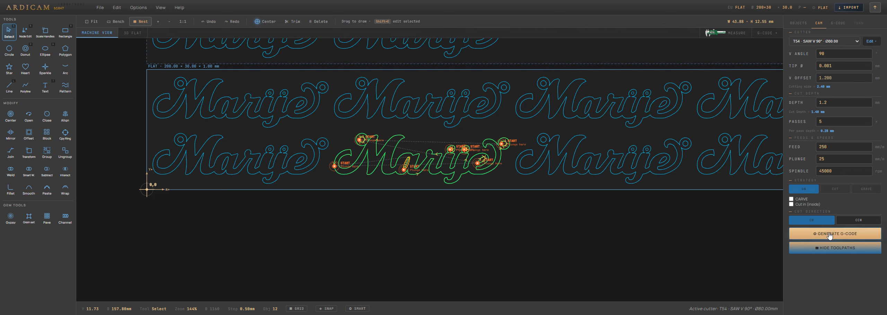
{"action": "left_click", "coordinate": [706, 234]}
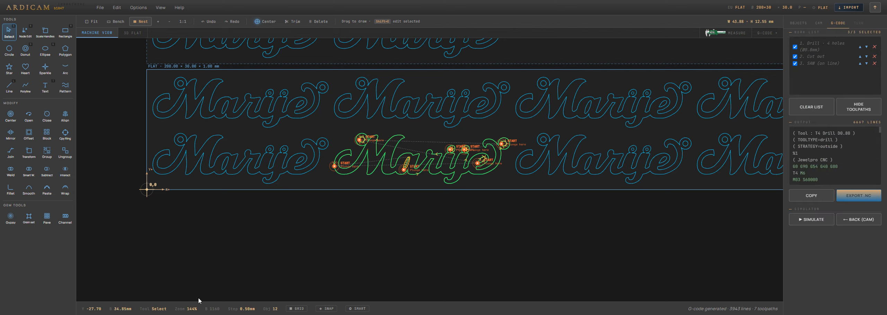
- Simulate the full work list, and delete its drill and cut-out operations so only the saw operation remains
{"action": "left_click", "coordinate": [820, 221]}
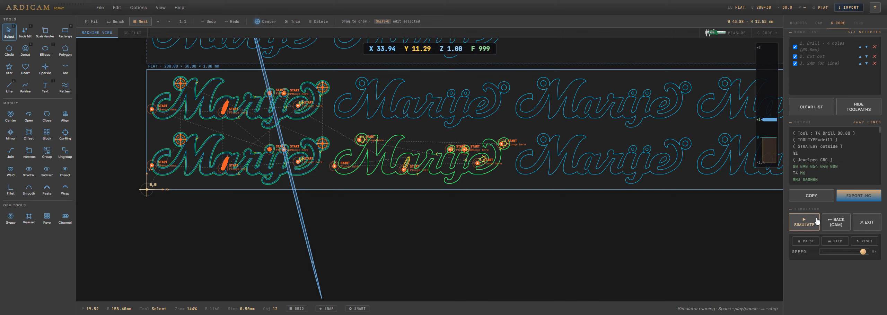
{"action": "left_click", "coordinate": [867, 222]}
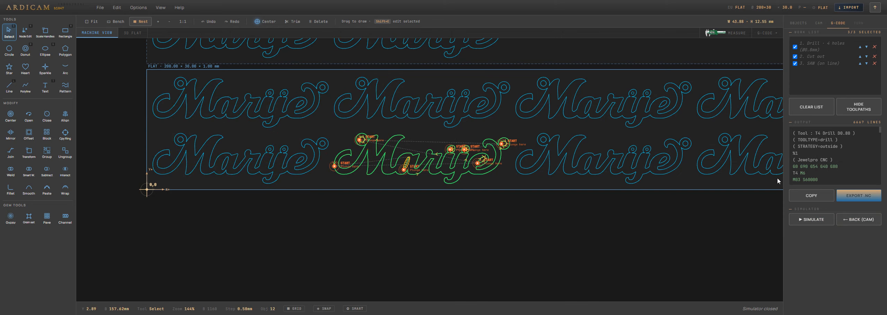
{"action": "left_click", "coordinate": [875, 57]}
{"action": "left_click", "coordinate": [875, 47]}
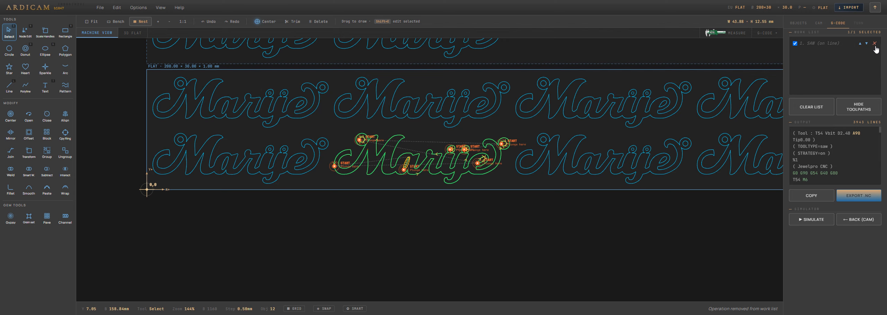
- Simulate the saw operation along the selected name's outline, exit the simulator and clear the work list
{"action": "left_click", "coordinate": [812, 219]}
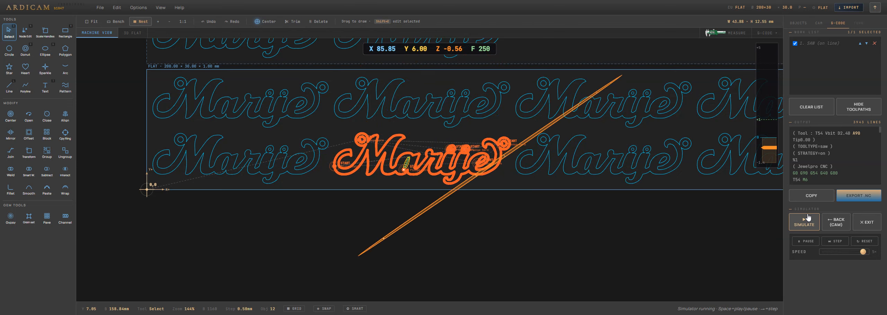
{"action": "scroll", "coordinate": [387, 132], "scroll_direction": "up", "scroll_amount": 5}
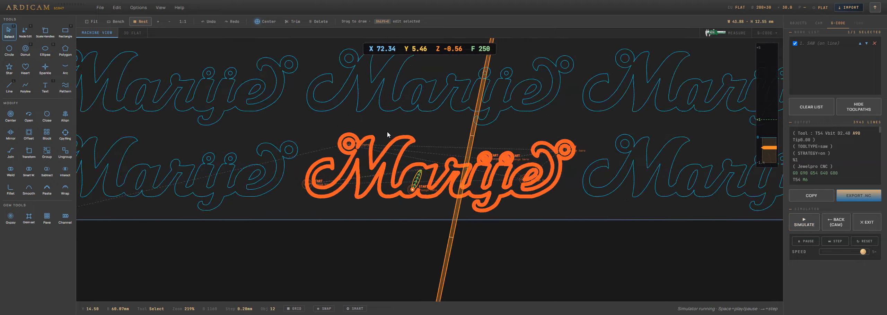
{"action": "middle_click_drag", "start_coordinate": [471, 134], "coordinate": [432, 118]}
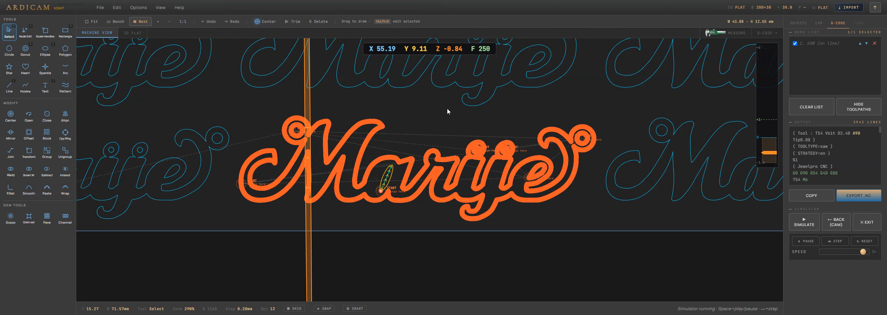
{"action": "left_click", "coordinate": [868, 225]}
{"action": "left_click", "coordinate": [849, 109]}
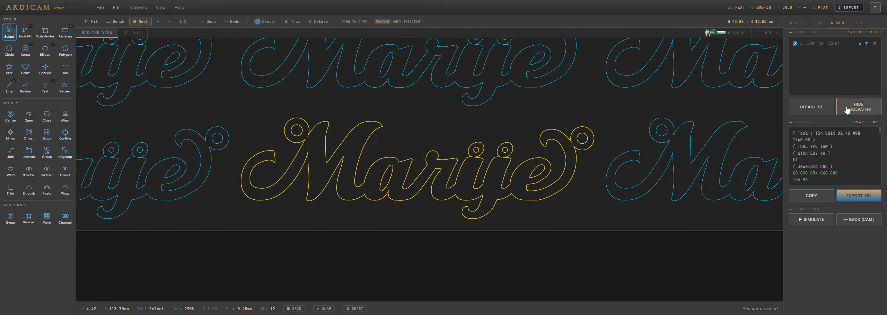
{"action": "left_click", "coordinate": [821, 110]}
- Choose the T6 V BIT 30° cutter in the CAM settings and set the cut depth to 0.3 mm
{"action": "left_click", "coordinate": [819, 24]}
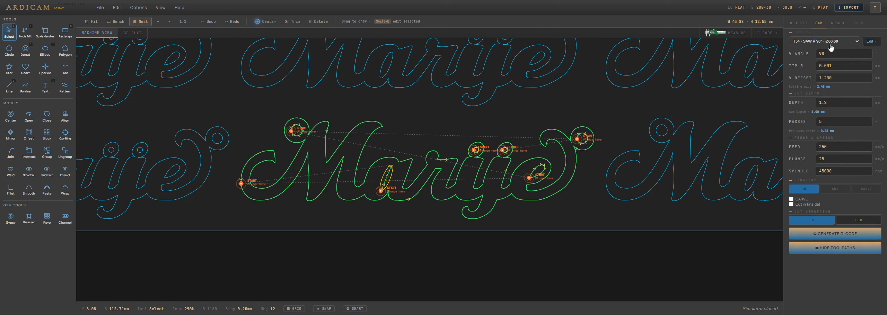
{"action": "left_click", "coordinate": [843, 44]}
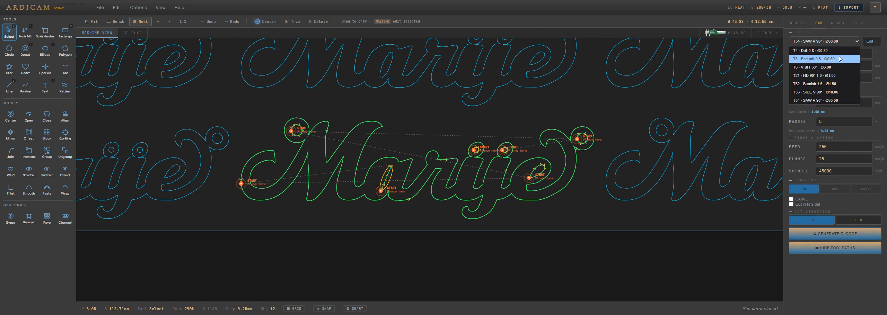
{"action": "left_click", "coordinate": [832, 67]}
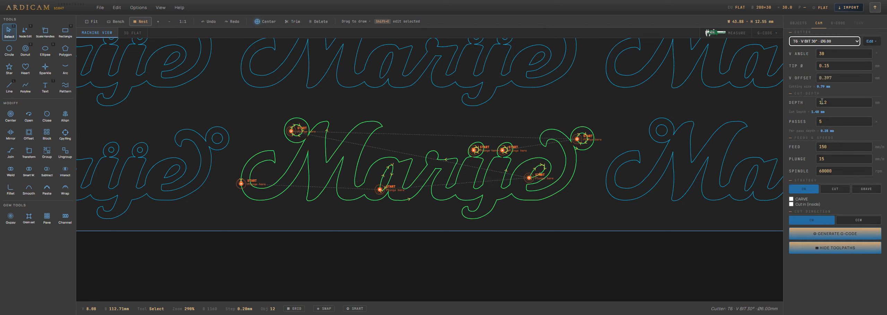
{"action": "left_click_drag", "start_coordinate": [830, 104], "coordinate": [809, 104]}
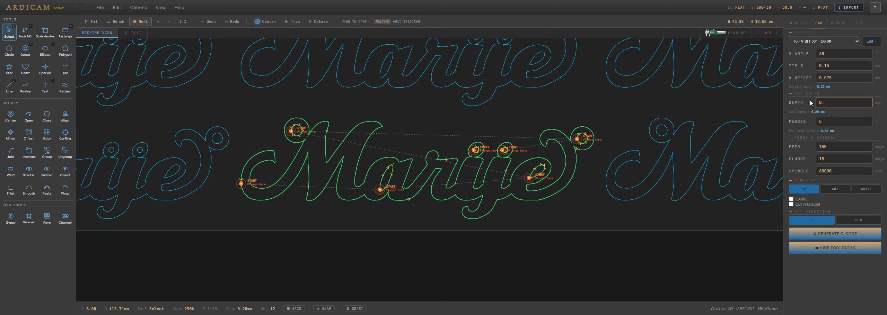
{"action": "key", "text": "Tab"}
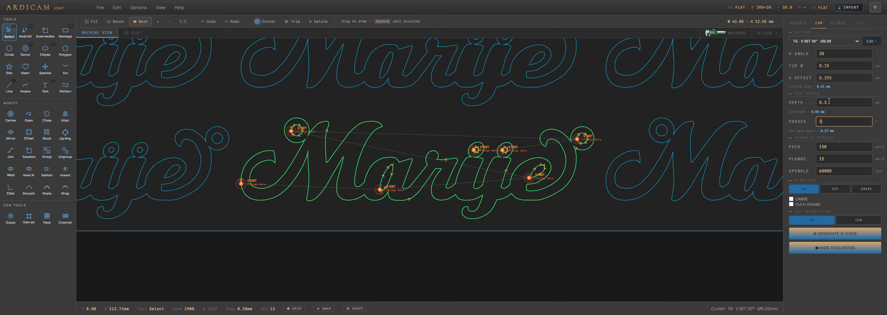
- Preview the name's toolpaths with T4 Drill 0.8 and T5 End mill 0.5, and switch back to T6 V BIT 30°
{"action": "left_click", "coordinate": [832, 41]}
{"action": "left_click", "coordinate": [832, 51]}
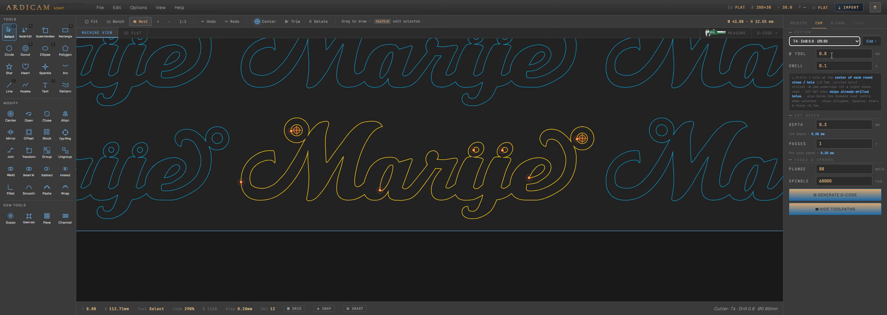
{"action": "left_click", "coordinate": [834, 42]}
{"action": "left_click", "coordinate": [835, 58]}
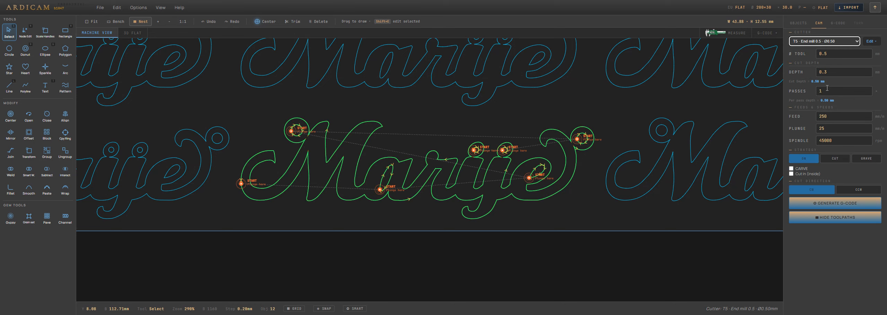
{"action": "left_click", "coordinate": [835, 41]}
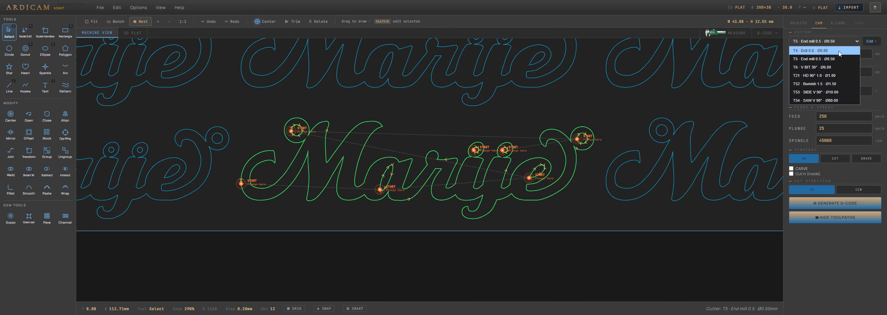
{"action": "left_click", "coordinate": [839, 67]}
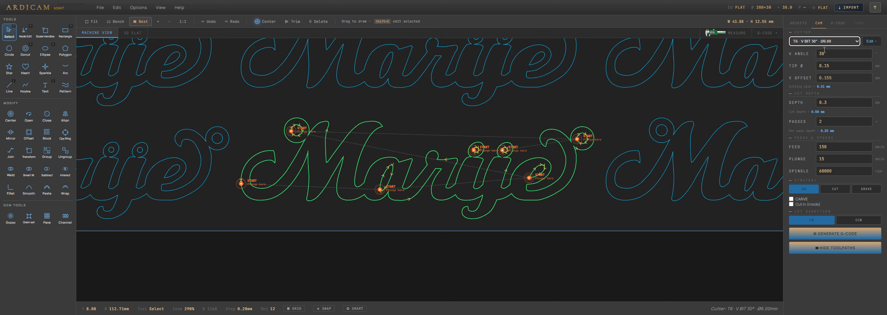
- Set the selected name's strategy to Grave with the RASTER AUTO fill
{"action": "left_click", "coordinate": [828, 194]}
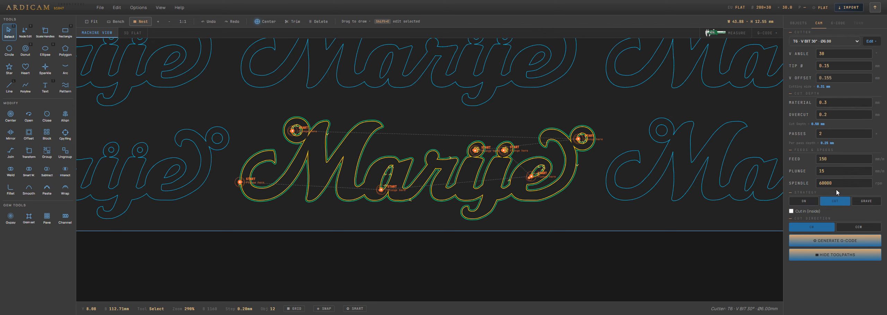
{"action": "left_click", "coordinate": [865, 201]}
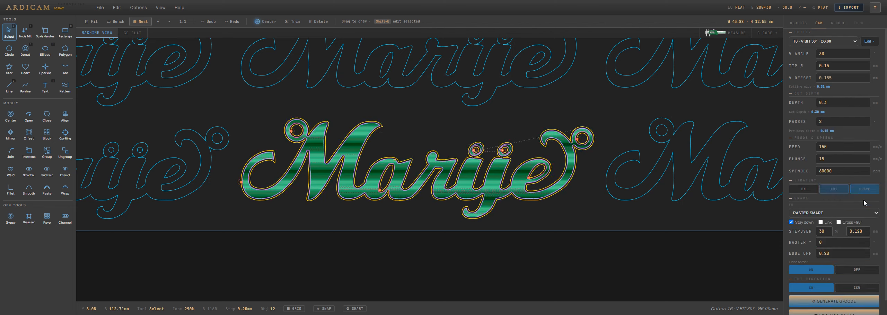
{"action": "scroll", "coordinate": [457, 148], "scroll_direction": "up", "scroll_amount": 1}
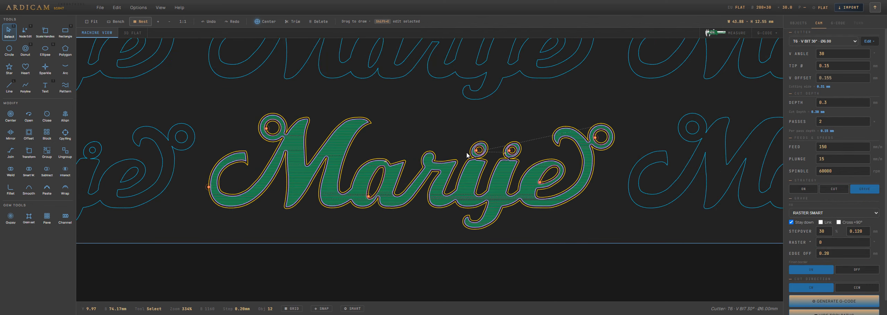
{"action": "left_click", "coordinate": [822, 210]}
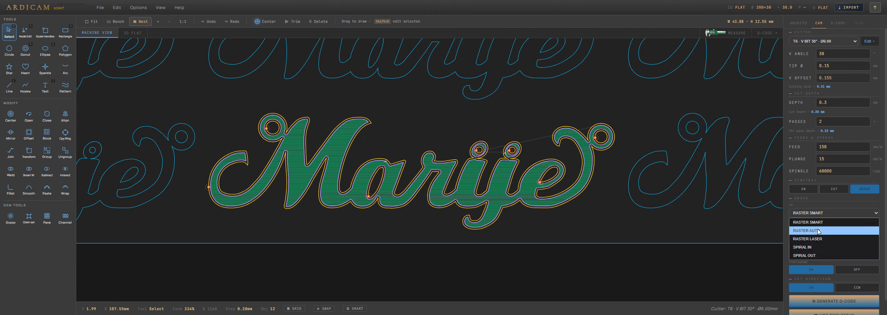
{"action": "left_click", "coordinate": [819, 231]}
{"action": "left_click", "coordinate": [823, 219]}
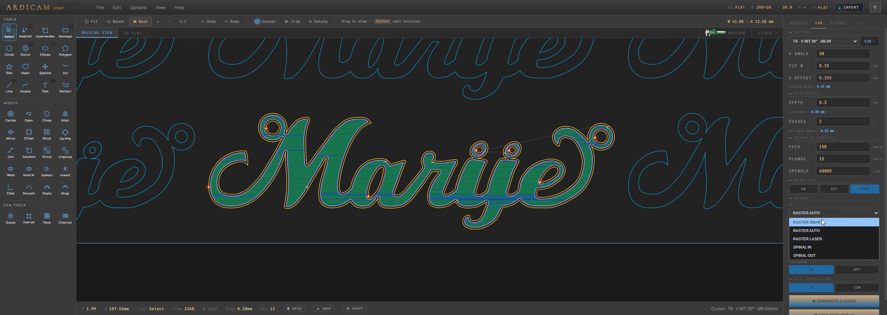
{"action": "left_click", "coordinate": [822, 230]}
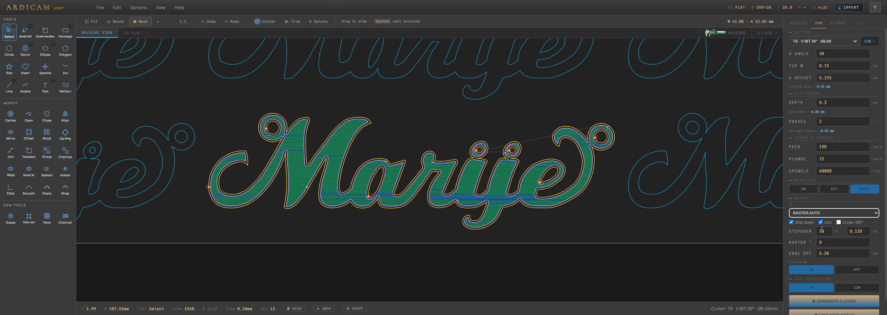
- Generate the V-bit engraving G-code for the selected name, simulate it and exit the simulator
{"action": "left_click", "coordinate": [823, 304]}
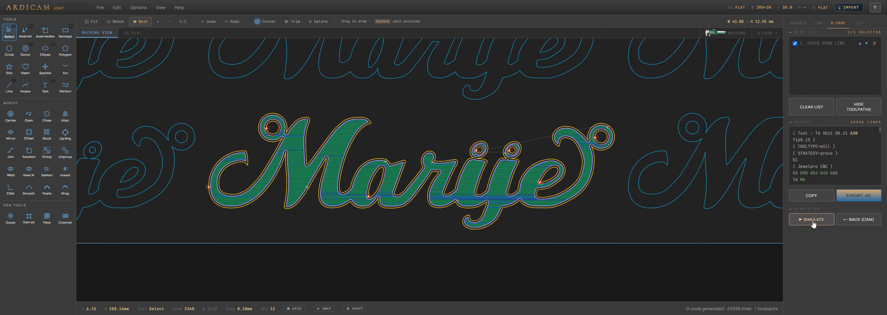
{"action": "left_click", "coordinate": [792, 223]}
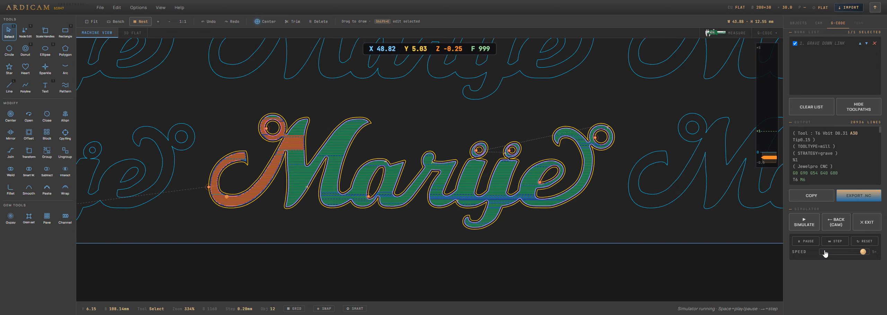
{"action": "left_click", "coordinate": [865, 223]}
- Hide the engraving toolpaths and empty the work list
{"action": "left_click", "coordinate": [856, 105]}
{"action": "left_click", "coordinate": [811, 107]}
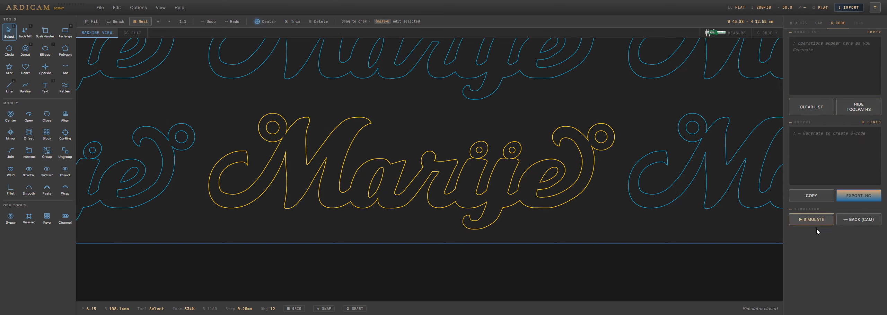
{"action": "scroll", "coordinate": [713, 224], "scroll_direction": "down", "scroll_amount": 5}
{"action": "scroll", "coordinate": [666, 179], "scroll_direction": "down", "scroll_amount": 3}
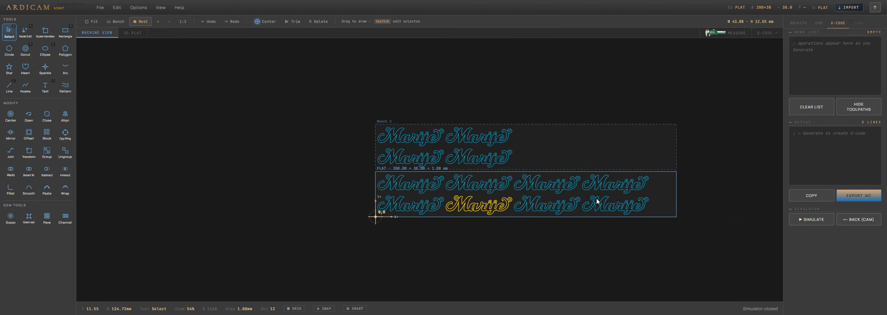
- Delete all the script name pendants from both benches
{"action": "middle_click_drag", "start_coordinate": [596, 198], "coordinate": [493, 197]}
{"action": "left_click_drag", "start_coordinate": [242, 134], "coordinate": [612, 255]}
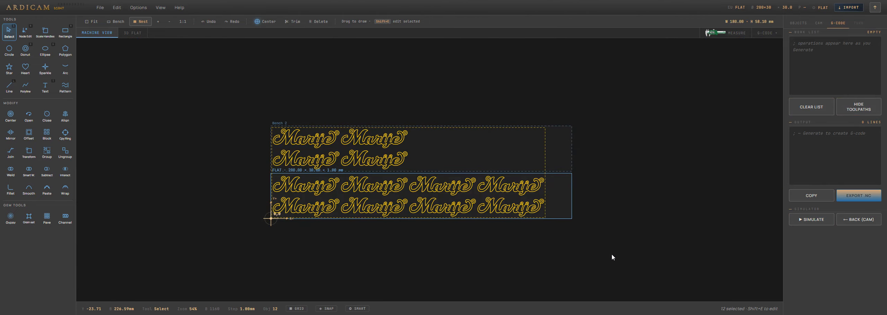
{"action": "key", "text": "Delete"}
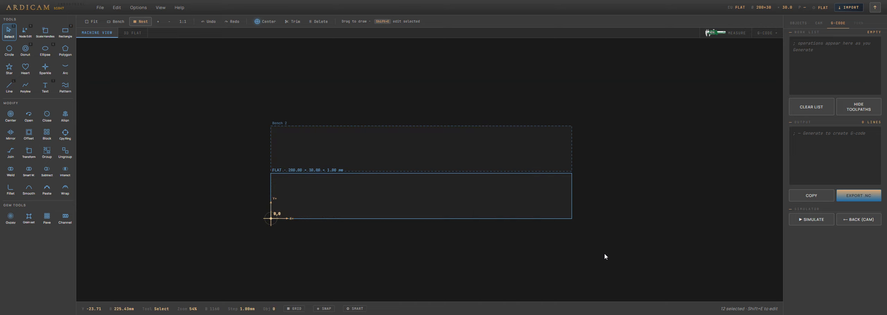
- Add Bench 3 and Bench 4 above the existing benches
{"action": "left_click", "coordinate": [116, 22]}
{"action": "left_click", "coordinate": [116, 21]}
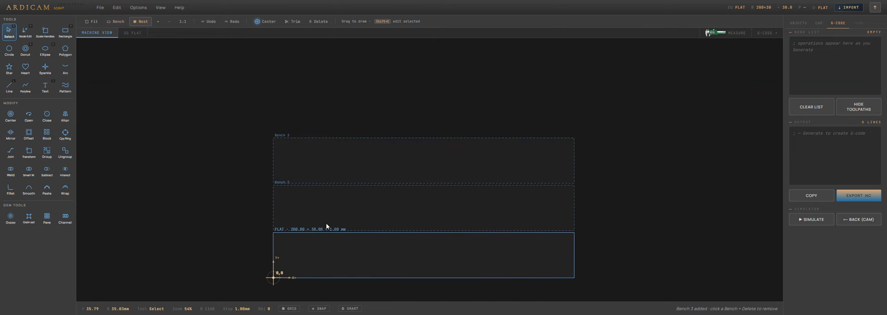
{"action": "left_click", "coordinate": [115, 23]}
{"action": "scroll", "coordinate": [244, 132], "scroll_direction": "down", "scroll_amount": 8}
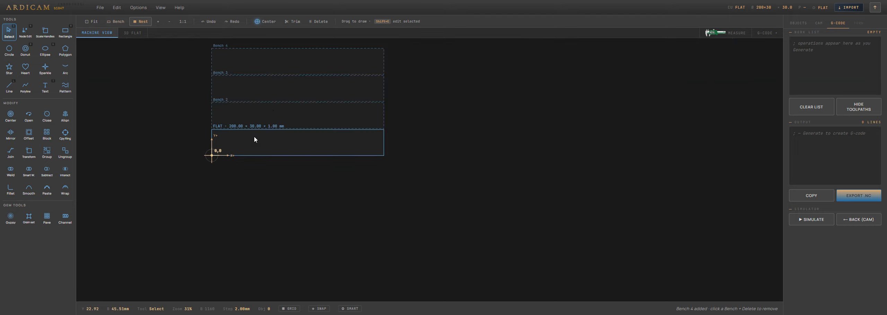
- Remove all the additional benches so that only the 200 × 30 mm flat plate is kept
{"action": "middle_click_drag", "start_coordinate": [285, 122], "coordinate": [387, 227]}
{"action": "left_click", "coordinate": [362, 218]}
{"action": "key", "text": "Delete"}
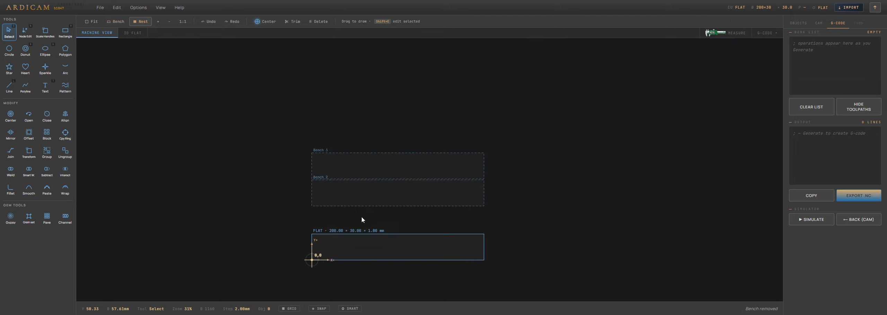
{"action": "left_click", "coordinate": [355, 189]}
{"action": "key", "text": "Delete"}
{"action": "left_click", "coordinate": [365, 160]}
{"action": "key", "text": "Delete"}
{"action": "scroll", "coordinate": [365, 246], "scroll_direction": "up", "scroll_amount": 8}
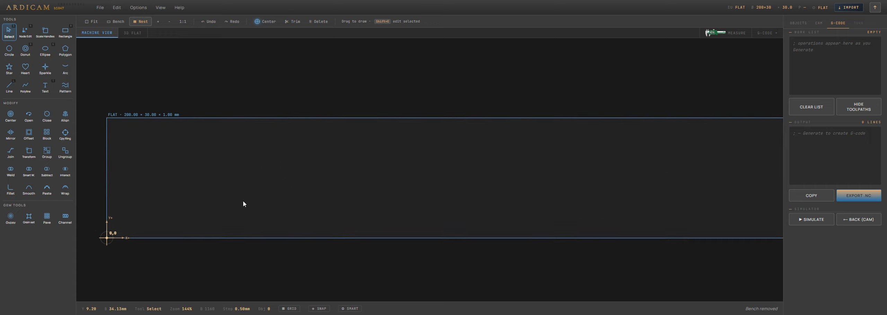
- Draw a circle near the plate's origin end, place a single-row pave of 1.00 mm stones along its upper arc, and exit nesting
{"action": "middle_click_drag", "start_coordinate": [244, 203], "coordinate": [295, 190]}
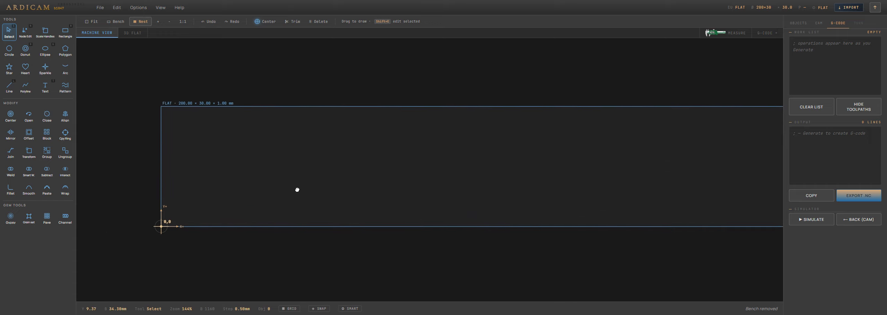
{"action": "left_click", "coordinate": [9, 50]}
{"action": "left_click_drag", "start_coordinate": [283, 168], "coordinate": [240, 151]}
{"action": "left_click", "coordinate": [47, 218]}
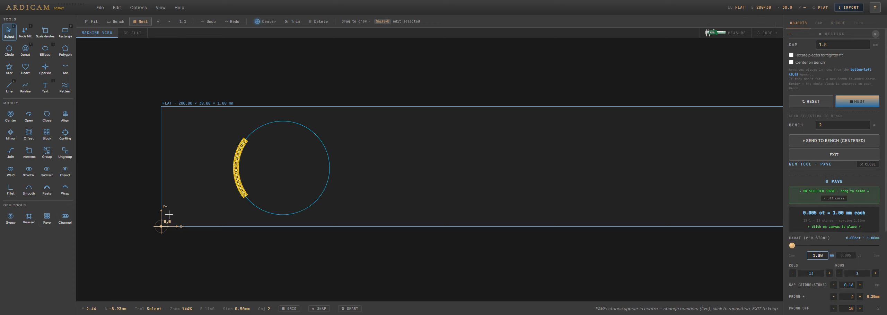
{"action": "left_click_drag", "start_coordinate": [239, 187], "coordinate": [283, 135]}
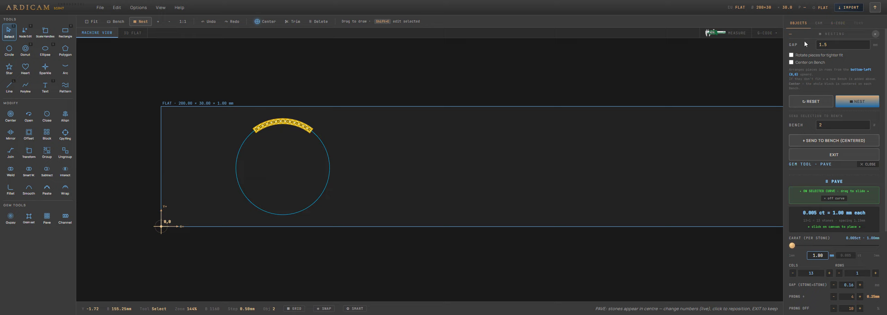
{"action": "left_click", "coordinate": [833, 154]}
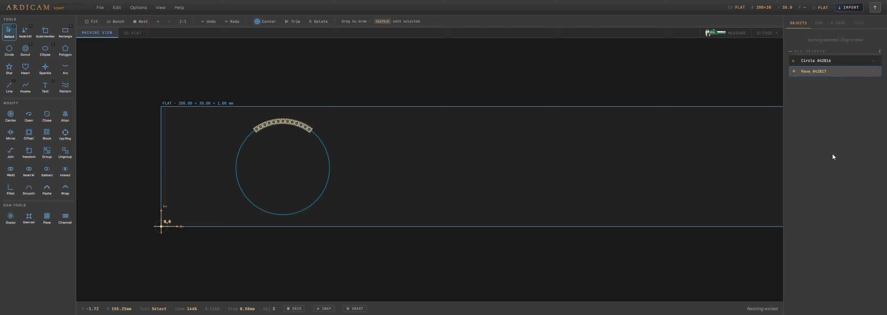
- Extend the pave's ring coverage around the full circle and set the stone size to 2.20 mm
{"action": "left_click", "coordinate": [295, 126]}
{"action": "left_click_drag", "start_coordinate": [793, 116], "coordinate": [838, 116]}
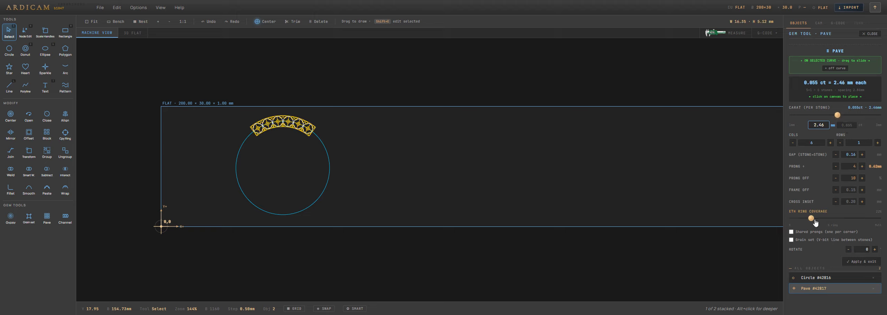
{"action": "left_click_drag", "start_coordinate": [814, 221], "coordinate": [880, 218]}
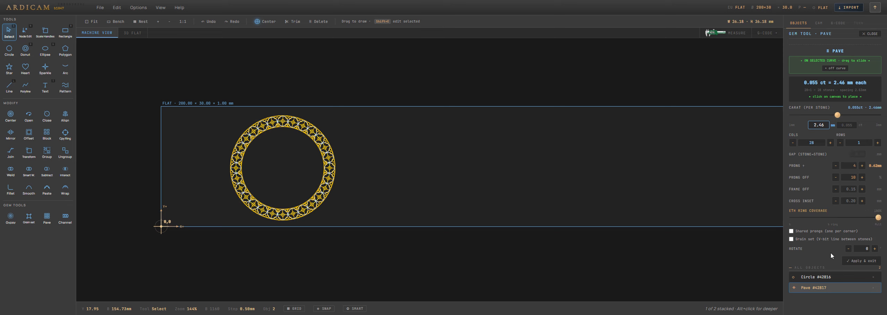
{"action": "scroll", "coordinate": [278, 137], "scroll_direction": "up", "scroll_amount": 3}
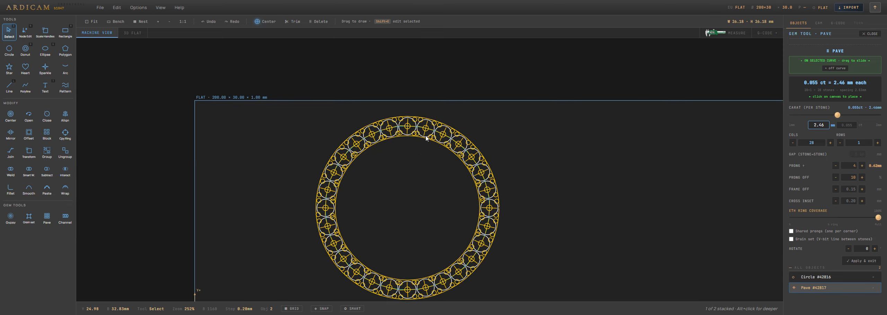
{"action": "scroll", "coordinate": [425, 136], "scroll_direction": "up", "scroll_amount": 2}
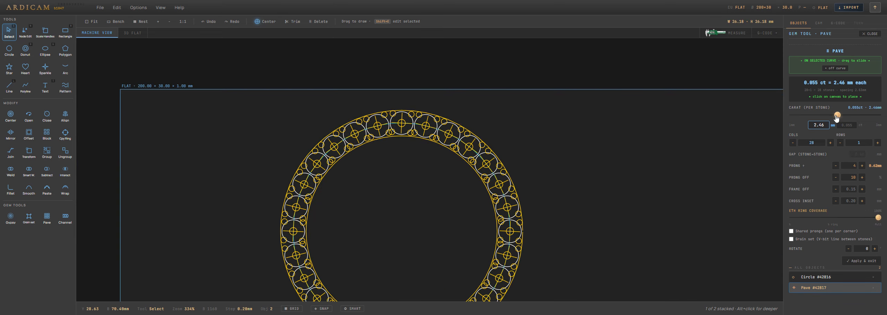
{"action": "left_click_drag", "start_coordinate": [836, 116], "coordinate": [826, 129]}
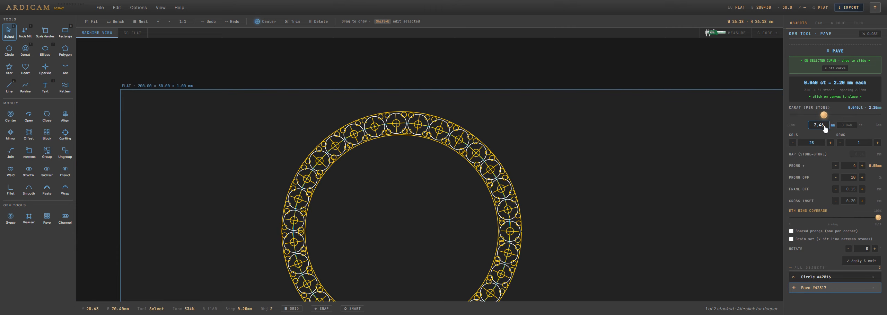
- Try the Shared prongs and Grain set options on the pave ring, turning each one off again
{"action": "left_click", "coordinate": [792, 232]}
{"action": "left_click", "coordinate": [792, 232]}
{"action": "left_click", "coordinate": [792, 239]}
{"action": "left_click", "coordinate": [792, 239]}
- Set the pave ring's prong value to 5 and close the Pave tool
{"action": "left_click", "coordinate": [862, 166]}
{"action": "left_click", "coordinate": [862, 166]}
{"action": "left_click", "coordinate": [862, 166]}
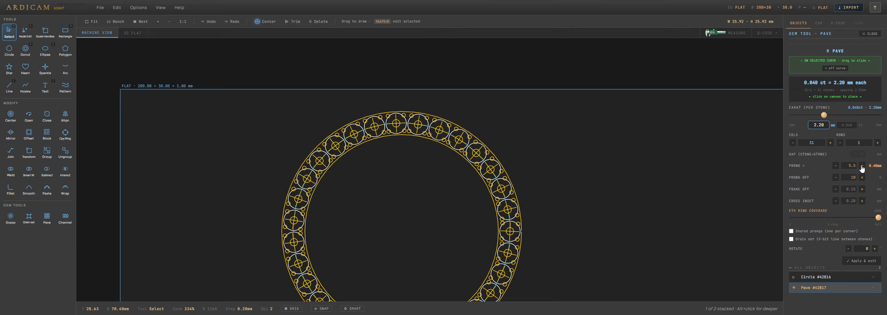
{"action": "left_click", "coordinate": [836, 166]}
{"action": "middle_click_drag", "start_coordinate": [368, 204], "coordinate": [414, 140]}
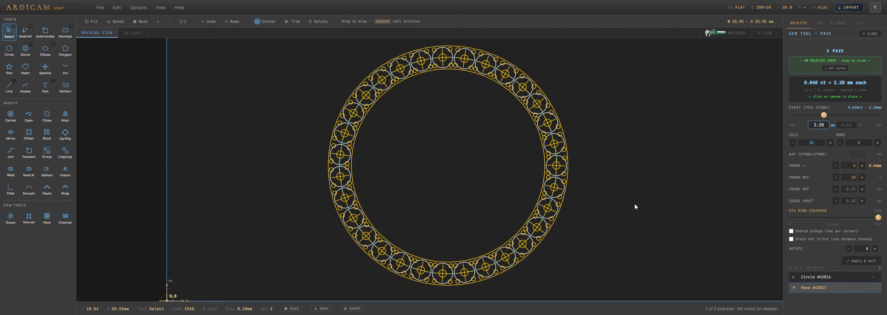
{"action": "key", "text": "Escape"}
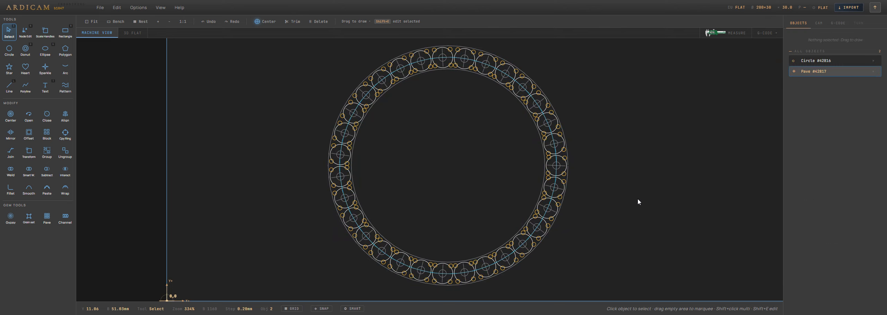
- Select the pave ring, preview its CAM toolpaths with T6 V BIT 30°, and return to its object settings
{"action": "scroll", "coordinate": [631, 189], "scroll_direction": "down", "scroll_amount": 2}
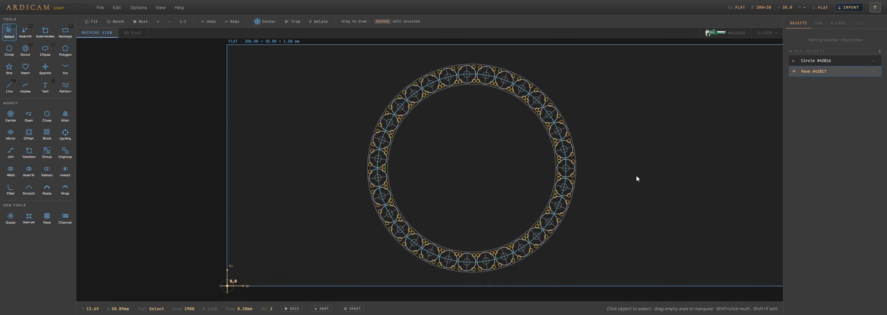
{"action": "middle_click_drag", "start_coordinate": [636, 179], "coordinate": [476, 160]}
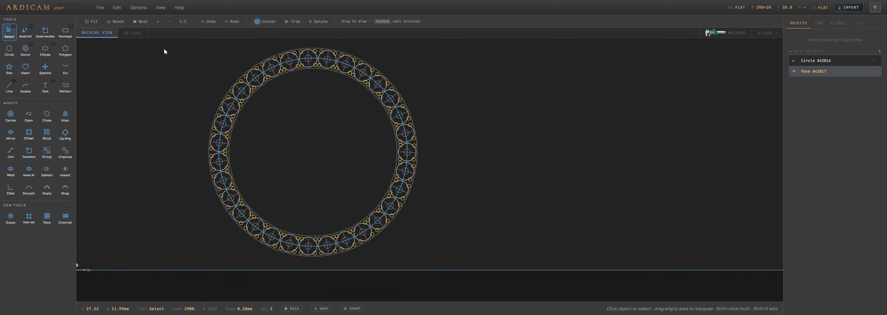
{"action": "left_click_drag", "start_coordinate": [164, 51], "coordinate": [484, 276]}
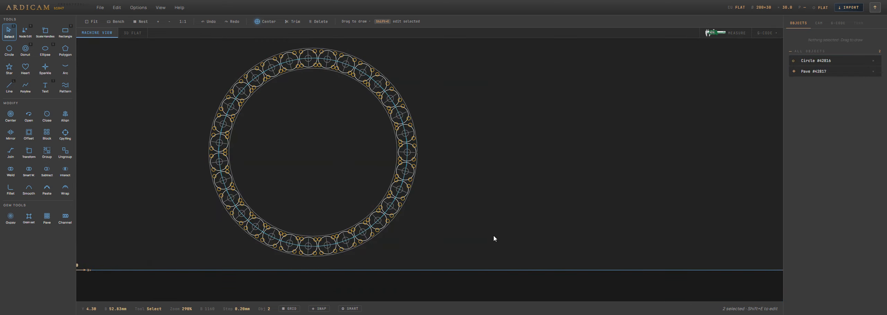
{"action": "left_click", "coordinate": [402, 188]}
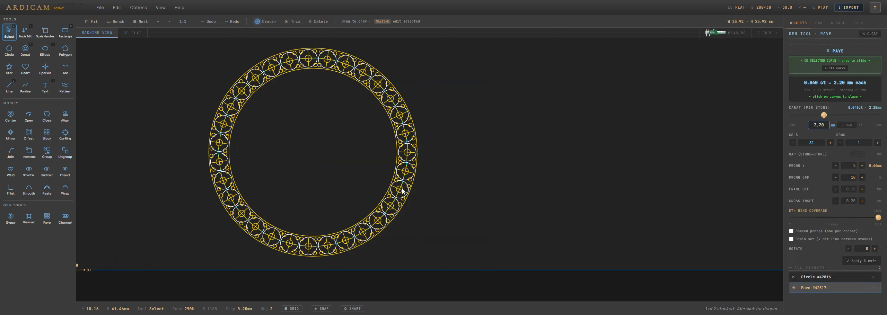
{"action": "left_click", "coordinate": [842, 25]}
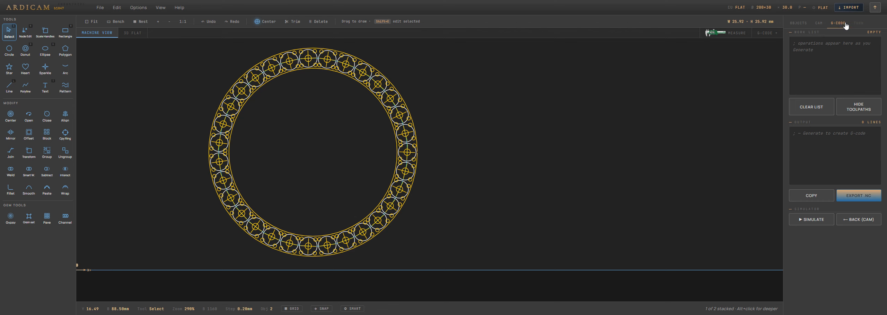
{"action": "left_click", "coordinate": [818, 23]}
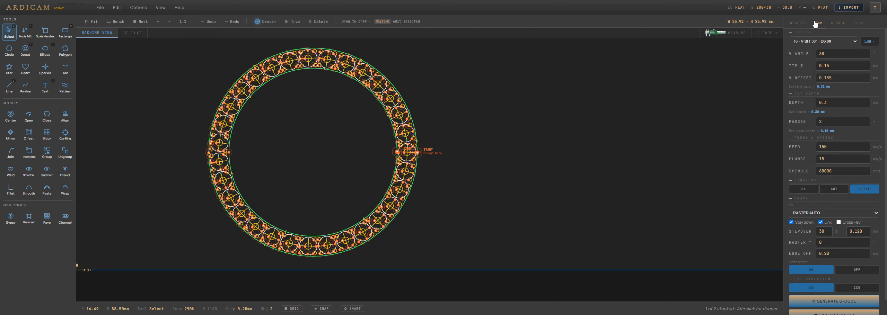
{"action": "left_click", "coordinate": [796, 23]}
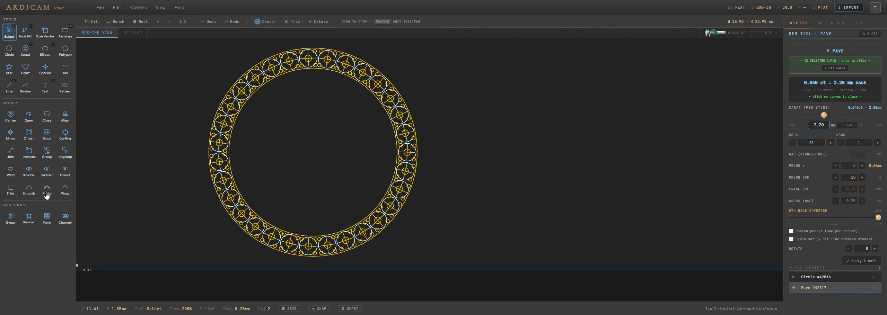
- Draw a heart about 18 mm wide and 14 mm high beside the pave ring and preview its RASTER AUTO engraving toolpaths
{"action": "left_click", "coordinate": [26, 68]}
{"action": "left_click_drag", "start_coordinate": [560, 166], "coordinate": [464, 84]}
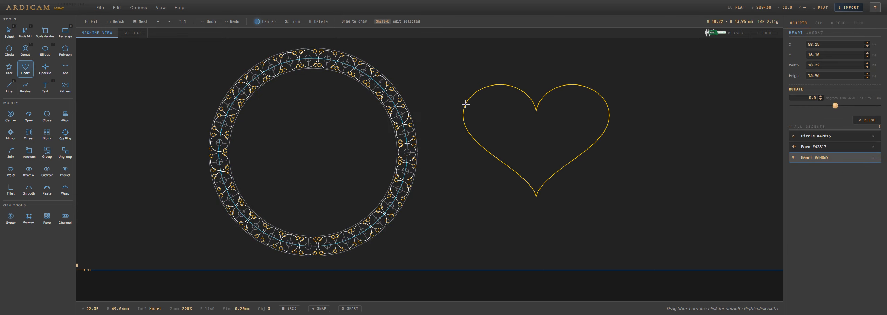
{"action": "left_click", "coordinate": [820, 24]}
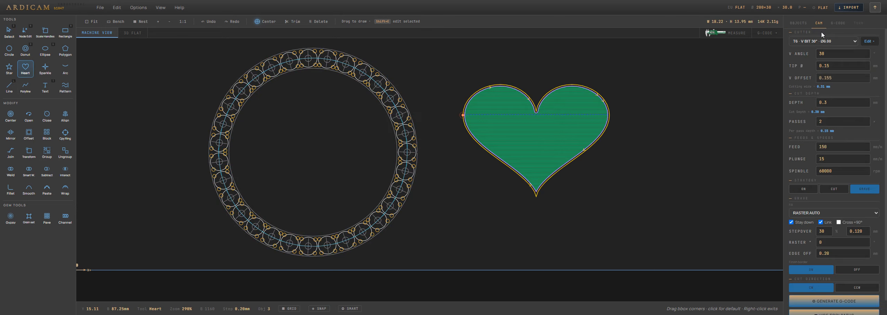
{"action": "left_click", "coordinate": [833, 217]}
{"action": "left_click", "coordinate": [834, 215]}
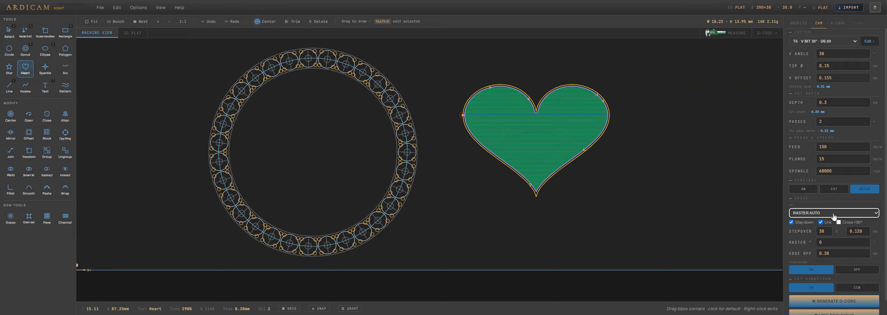
- Assign T5 End mill 0.5 to the heart, set its strategy to On, and enable Carve
{"action": "left_click", "coordinate": [825, 42]}
{"action": "left_click", "coordinate": [826, 59]}
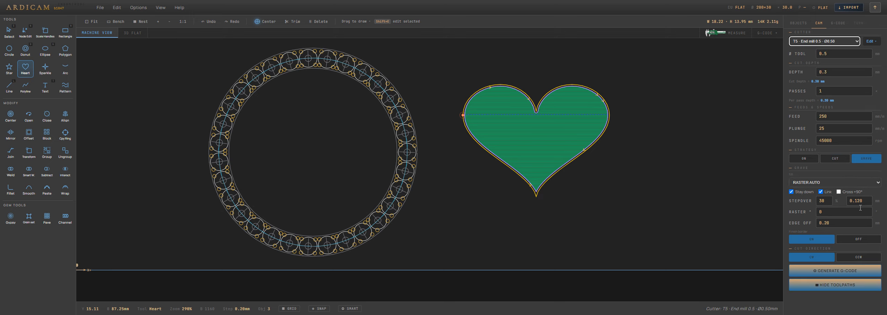
{"action": "left_click", "coordinate": [830, 160]}
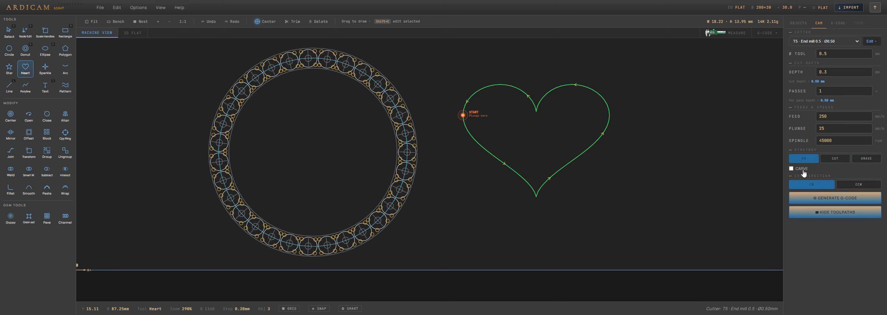
{"action": "left_click", "coordinate": [794, 170]}
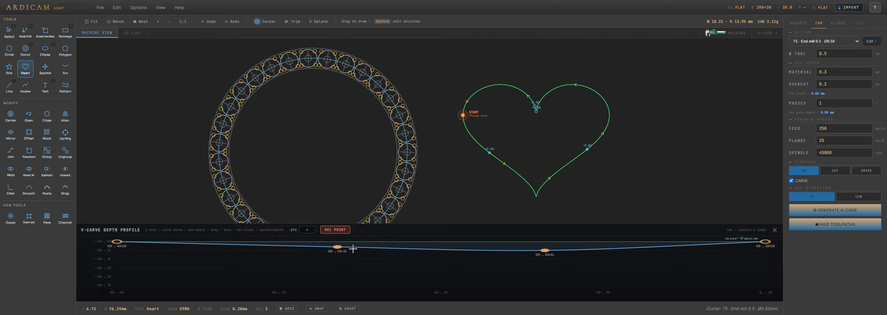
- Shape the heart's V-carve depth profile with intermediate depths of about 0.14 and 0.13 and an end depth of about 0.29
{"action": "left_click_drag", "start_coordinate": [340, 247], "coordinate": [336, 267]}
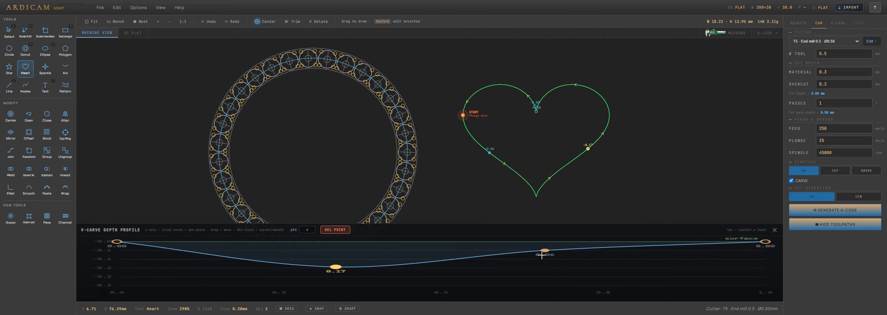
{"action": "left_click_drag", "start_coordinate": [541, 256], "coordinate": [546, 281]}
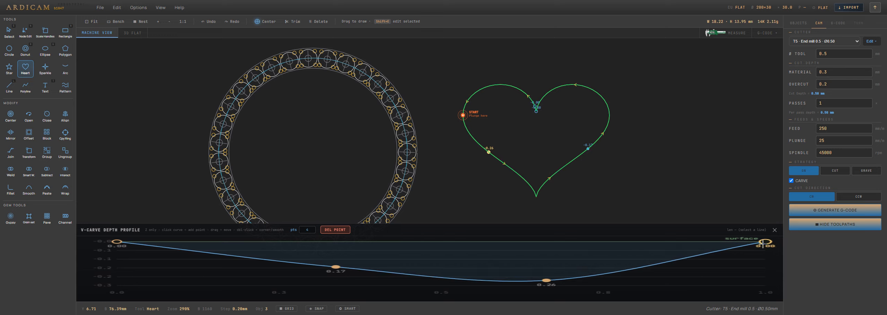
{"action": "mouse_move", "coordinate": [765, 242]}
{"action": "left_mouse_down"}
{"action": "mouse_move", "coordinate": [762, 263]}
{"action": "mouse_move", "coordinate": [740, 284]}
{"action": "left_mouse_up"}
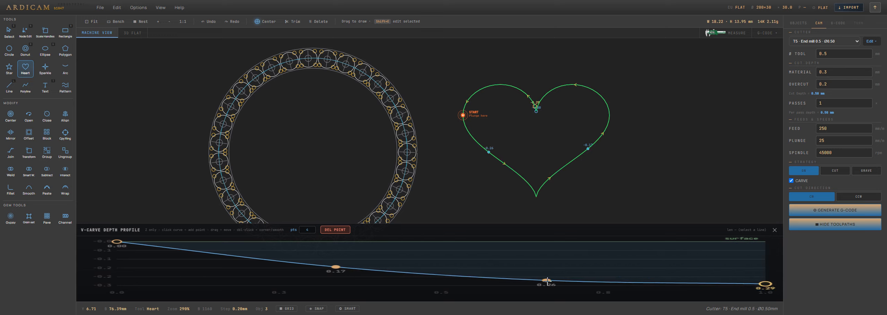
{"action": "mouse_move", "coordinate": [547, 281]}
{"action": "left_mouse_down"}
{"action": "mouse_move", "coordinate": [567, 265]}
{"action": "mouse_move", "coordinate": [599, 261]}
{"action": "left_mouse_up"}
{"action": "left_click_drag", "start_coordinate": [336, 267], "coordinate": [331, 262]}
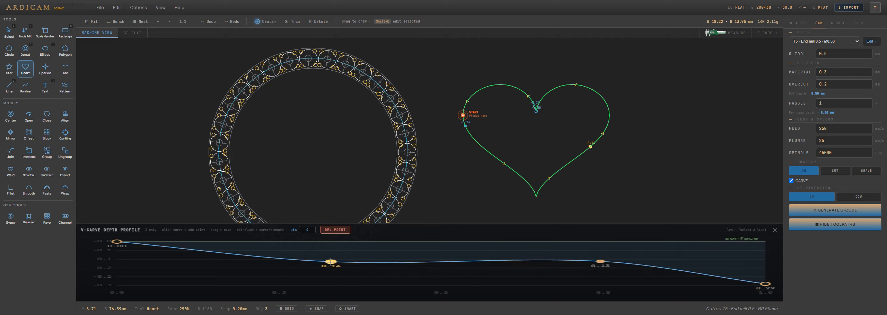
- Set the material thickness to 1 mm and reshape the heart's V-carve profile to intermediate depths of about 0.98 and 0.15, ending at 1.00
{"action": "left_click", "coordinate": [834, 74]}
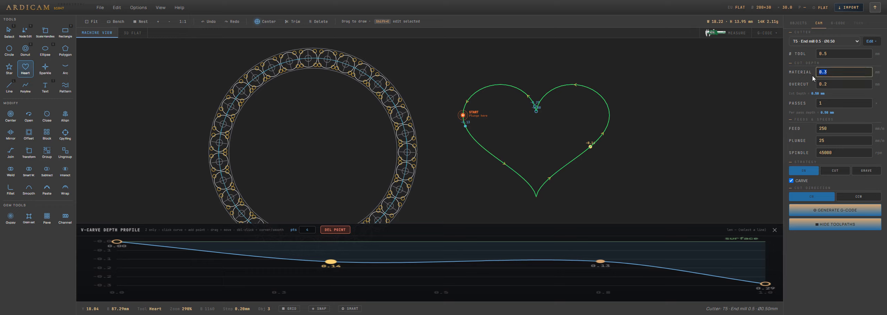
{"action": "type", "text": "1"}
{"action": "mouse_move", "coordinate": [769, 258]}
{"action": "left_mouse_down"}
{"action": "mouse_move", "coordinate": [745, 274]}
{"action": "mouse_move", "coordinate": [692, 280]}
{"action": "left_mouse_up"}
{"action": "mouse_move", "coordinate": [601, 252]}
{"action": "left_mouse_down"}
{"action": "mouse_move", "coordinate": [531, 264]}
{"action": "mouse_move", "coordinate": [559, 249]}
{"action": "left_mouse_up"}
{"action": "mouse_move", "coordinate": [329, 250]}
{"action": "left_mouse_down"}
{"action": "mouse_move", "coordinate": [363, 270]}
{"action": "mouse_move", "coordinate": [298, 285]}
{"action": "left_mouse_up"}
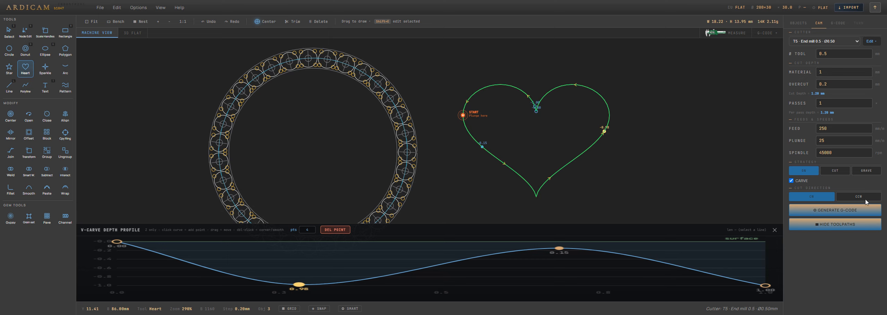
- Generate the heart's V-carve G-code and run its simulation on the plate in the 3D flat view
{"action": "left_click", "coordinate": [840, 211]}
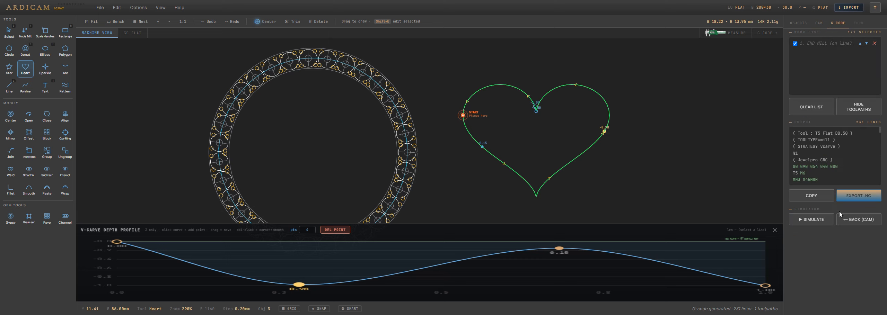
{"action": "left_click", "coordinate": [127, 33]}
{"action": "scroll", "coordinate": [326, 197], "scroll_direction": "up", "scroll_amount": 5}
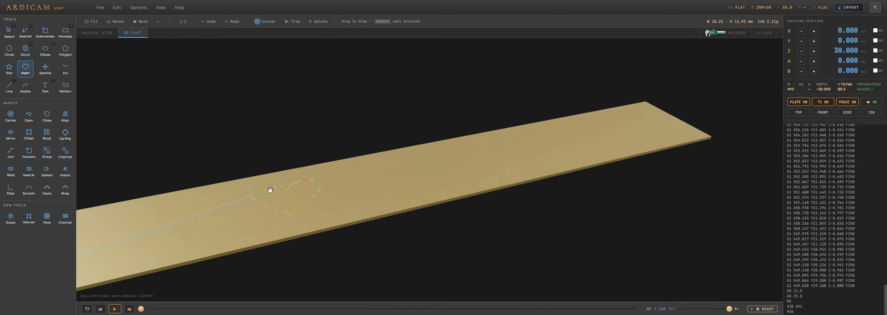
{"action": "left_click_drag", "start_coordinate": [302, 197], "coordinate": [390, 182]}
{"action": "scroll", "coordinate": [481, 191], "scroll_direction": "up", "scroll_amount": 6}
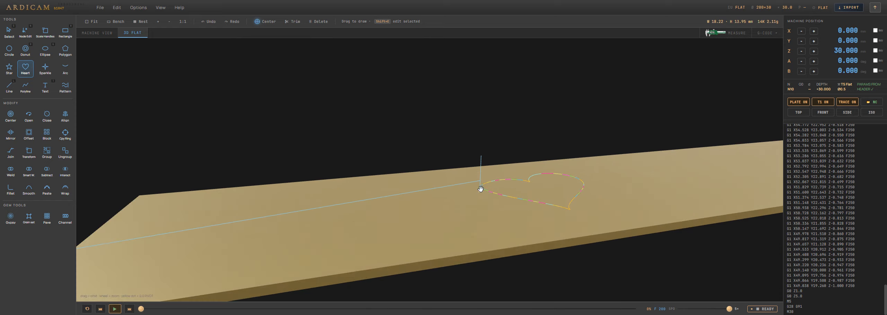
{"action": "left_click_drag", "start_coordinate": [574, 190], "coordinate": [514, 191]}
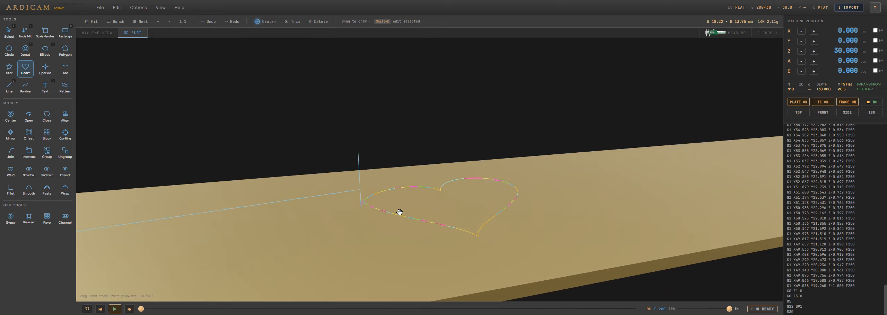
{"action": "left_click_drag", "start_coordinate": [399, 213], "coordinate": [419, 197]}
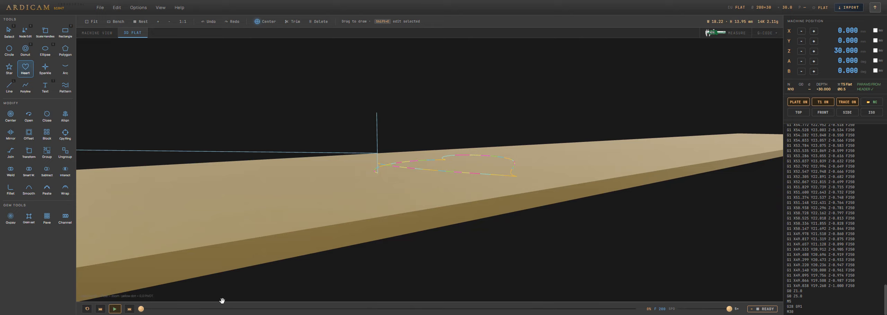
{"action": "left_click", "coordinate": [114, 310]}
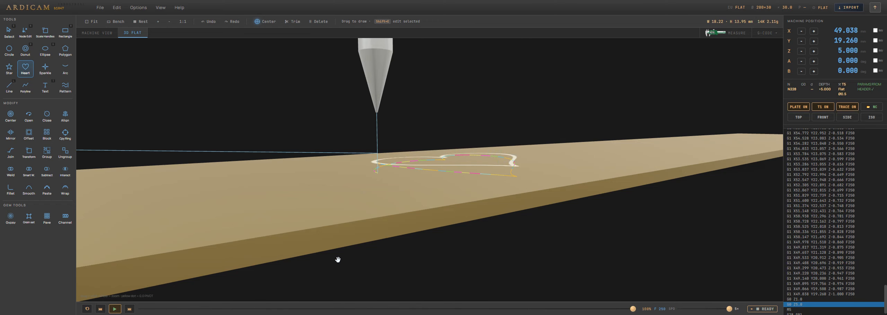
- Check the plate from the top, replay the heart's carving simulation in the front view at a slower speed, and return to the machine view
{"action": "left_click", "coordinate": [799, 117]}
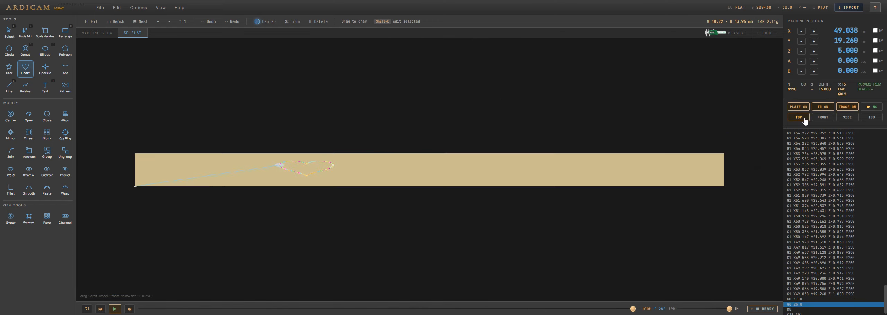
{"action": "left_click", "coordinate": [824, 118]}
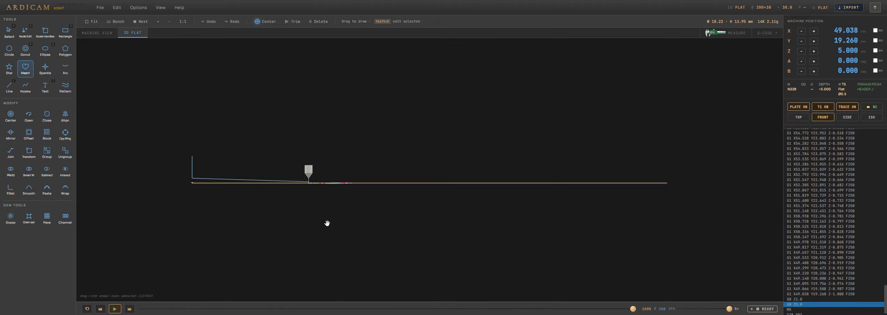
{"action": "left_click_drag", "start_coordinate": [310, 182], "coordinate": [291, 178]}
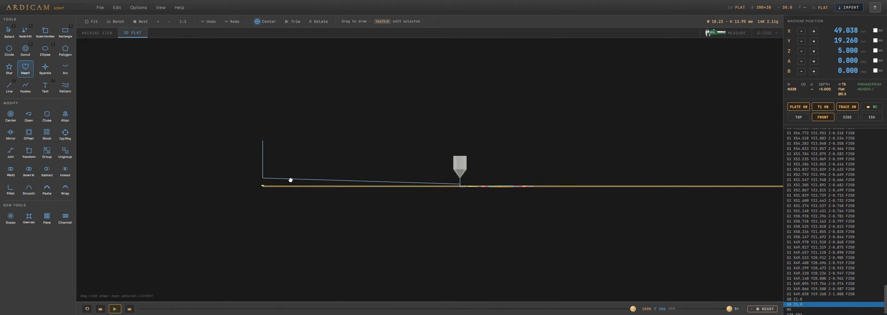
{"action": "scroll", "coordinate": [561, 204], "scroll_direction": "up", "scroll_amount": 5}
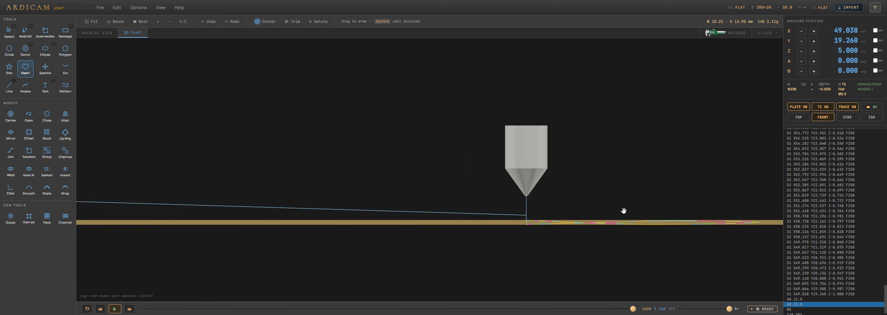
{"action": "left_click_drag", "start_coordinate": [624, 211], "coordinate": [612, 212]}
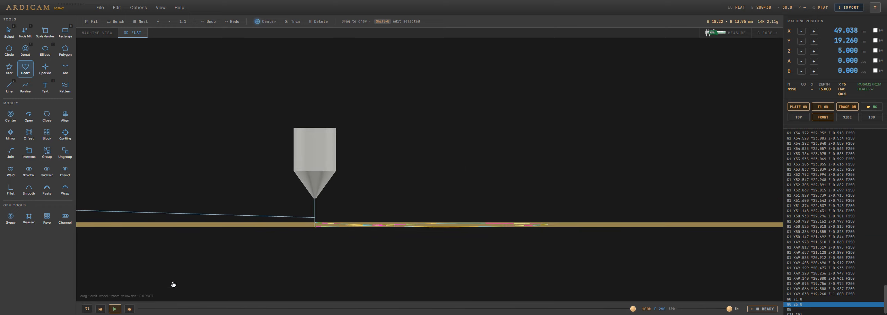
{"action": "scroll", "coordinate": [426, 234], "scroll_direction": "up", "scroll_amount": 3}
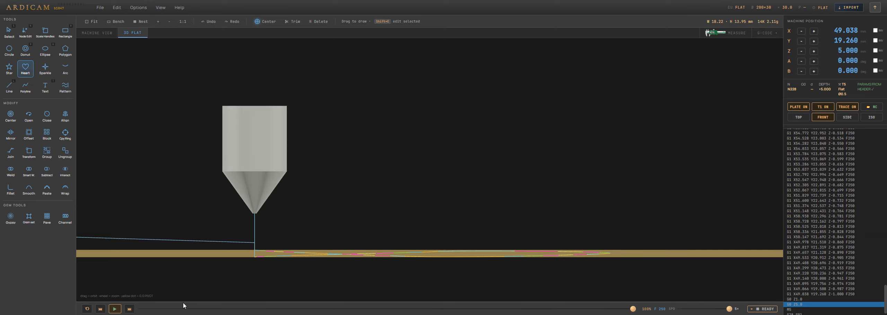
{"action": "left_click", "coordinate": [115, 309]}
{"action": "left_click_drag", "start_coordinate": [729, 309], "coordinate": [691, 313]}
{"action": "left_click", "coordinate": [119, 310]}
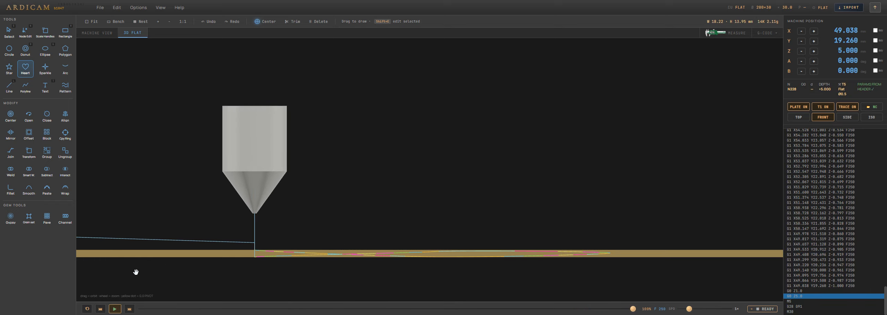
{"action": "left_click_drag", "start_coordinate": [371, 210], "coordinate": [106, 65]}
{"action": "left_click", "coordinate": [97, 33]}
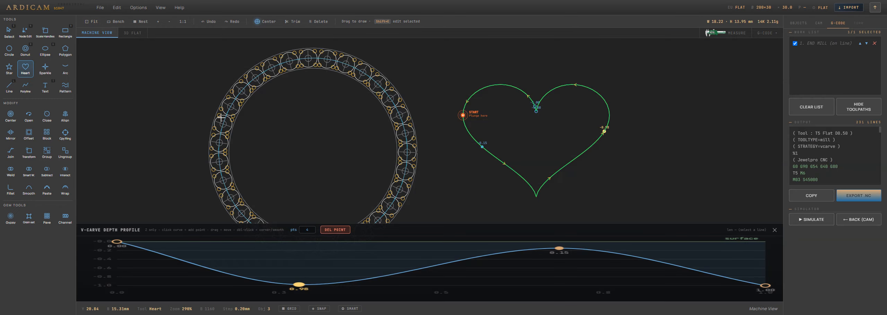